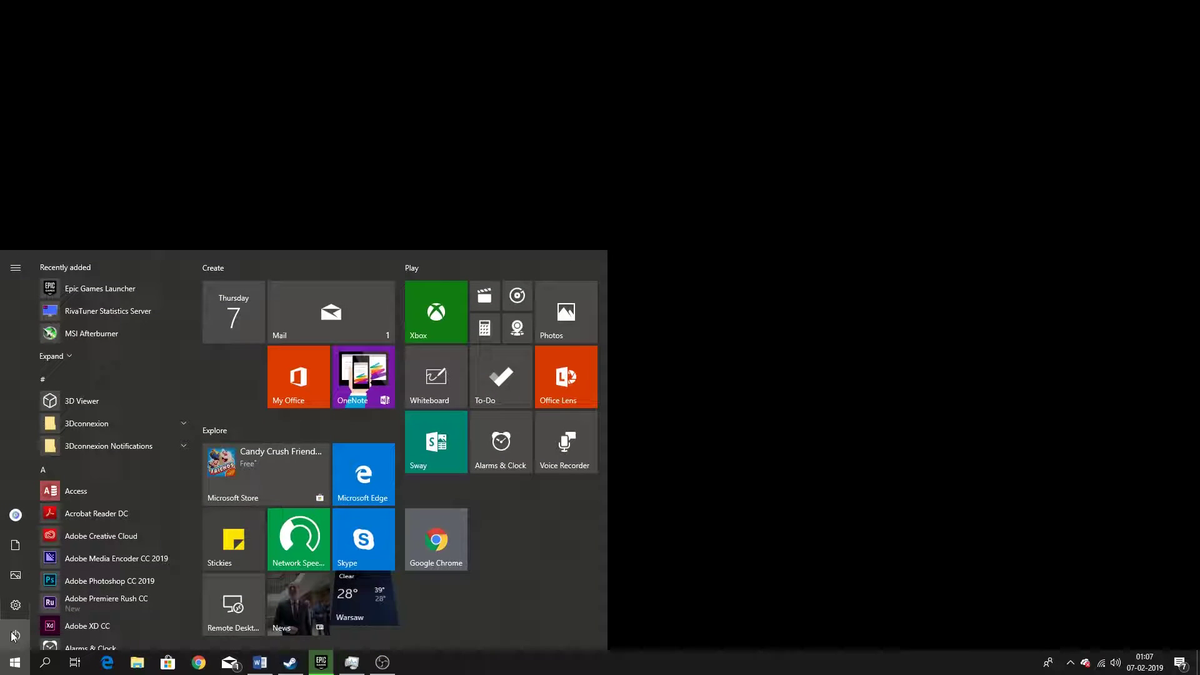
Launch Creo Parametric from the Start menu with 'cr' and maximize its window
type("cr")
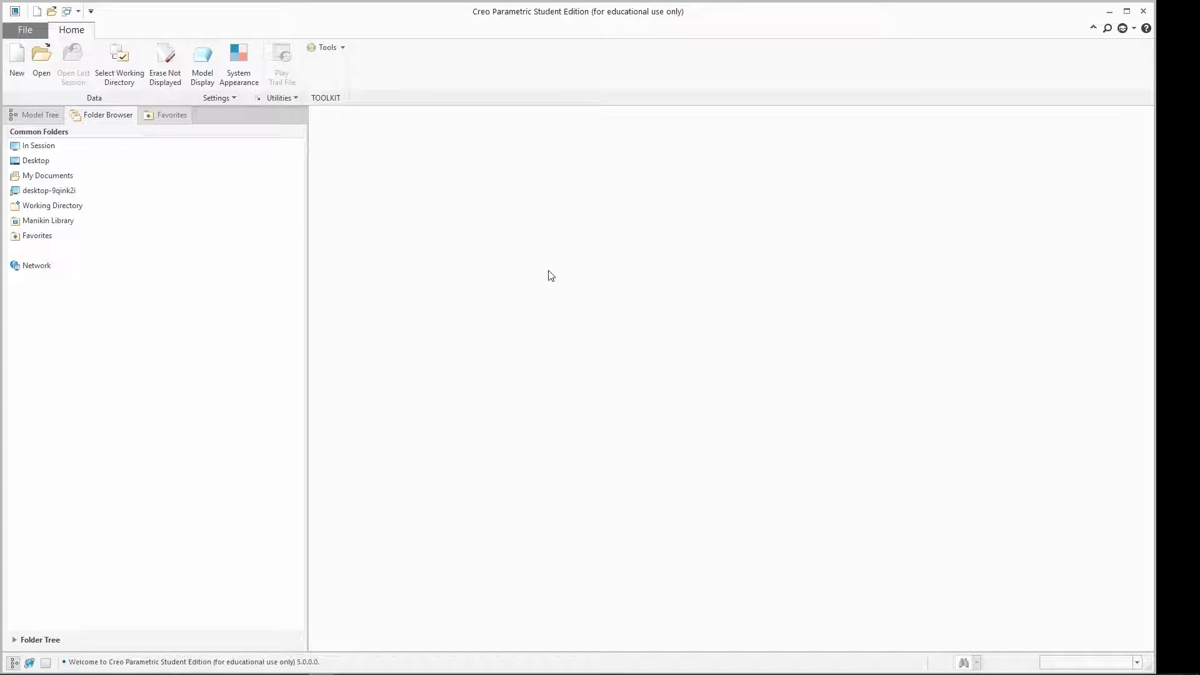
left_click(1127, 12)
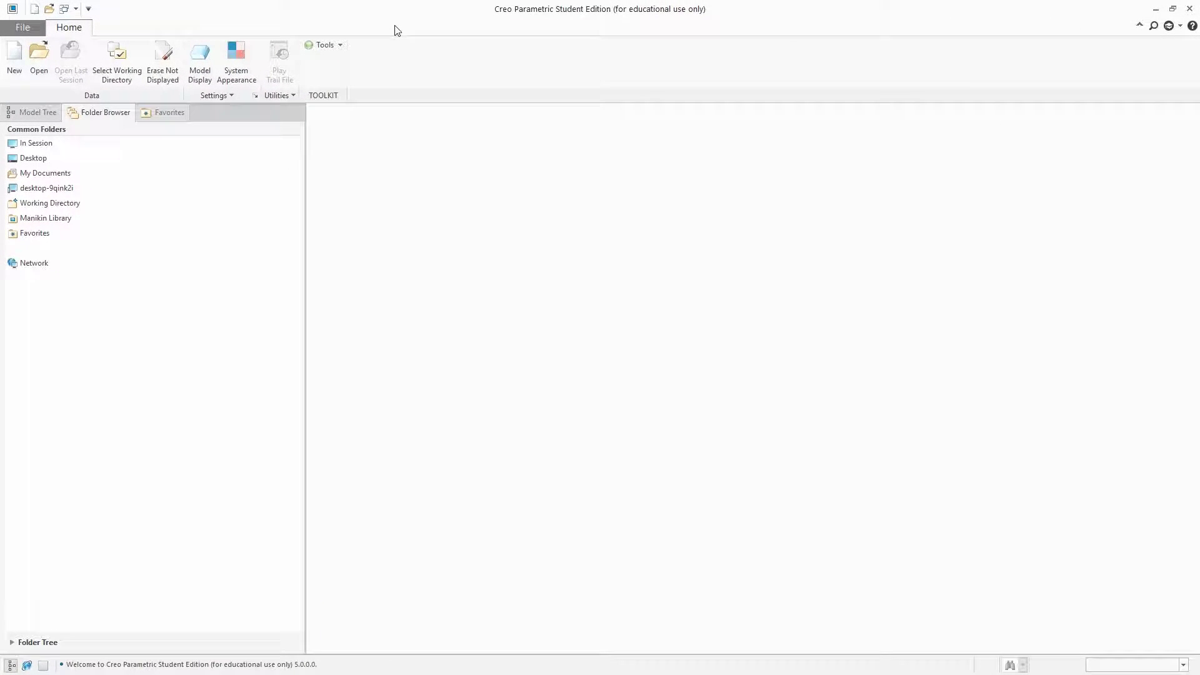
Open File > Options and show the Configuration Editor's list of config.pro settings
left_click(36, 28)
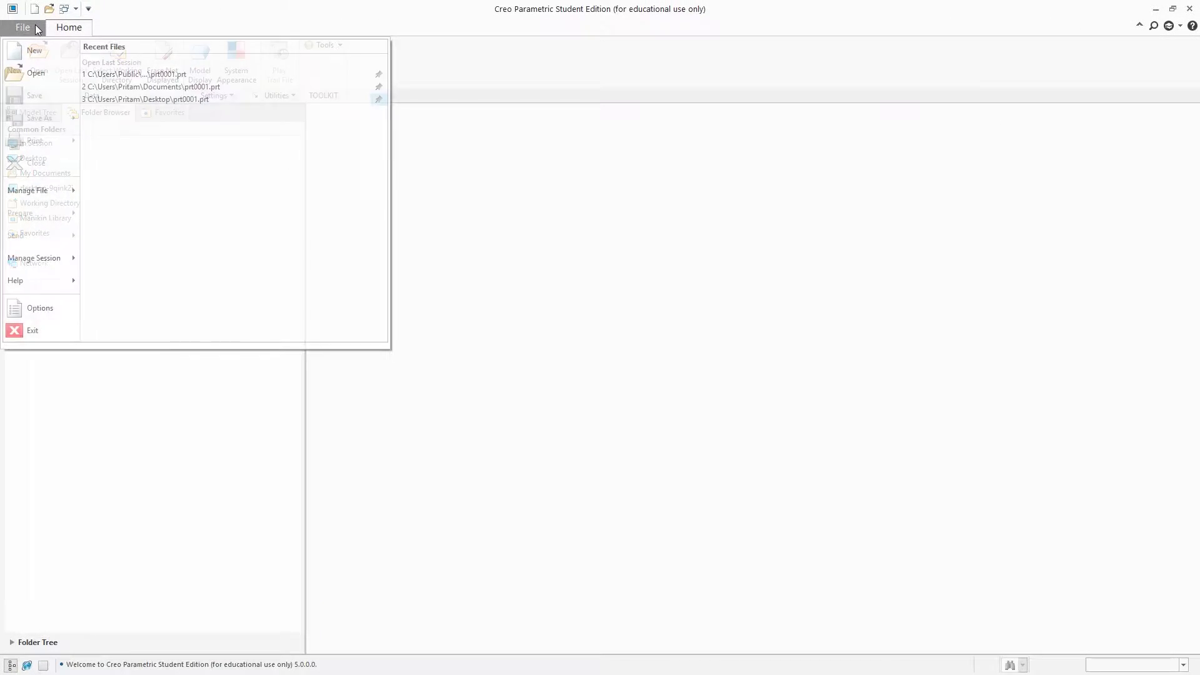
left_click(35, 300)
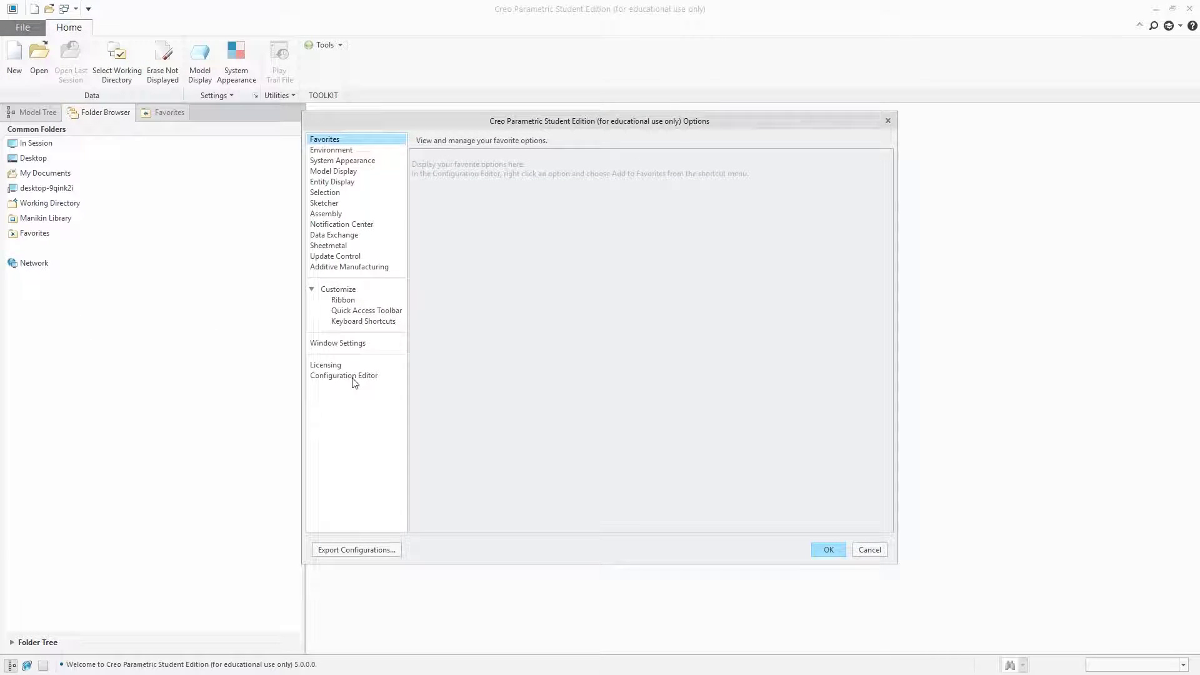
left_click(352, 378)
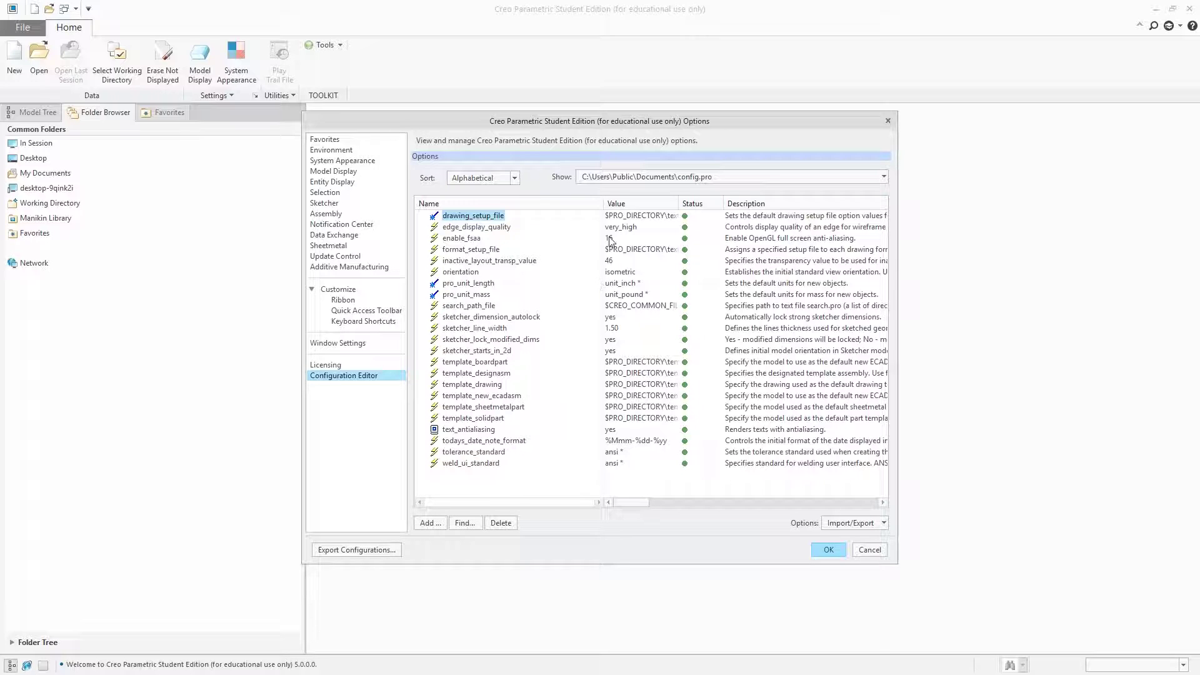
left_click(854, 523)
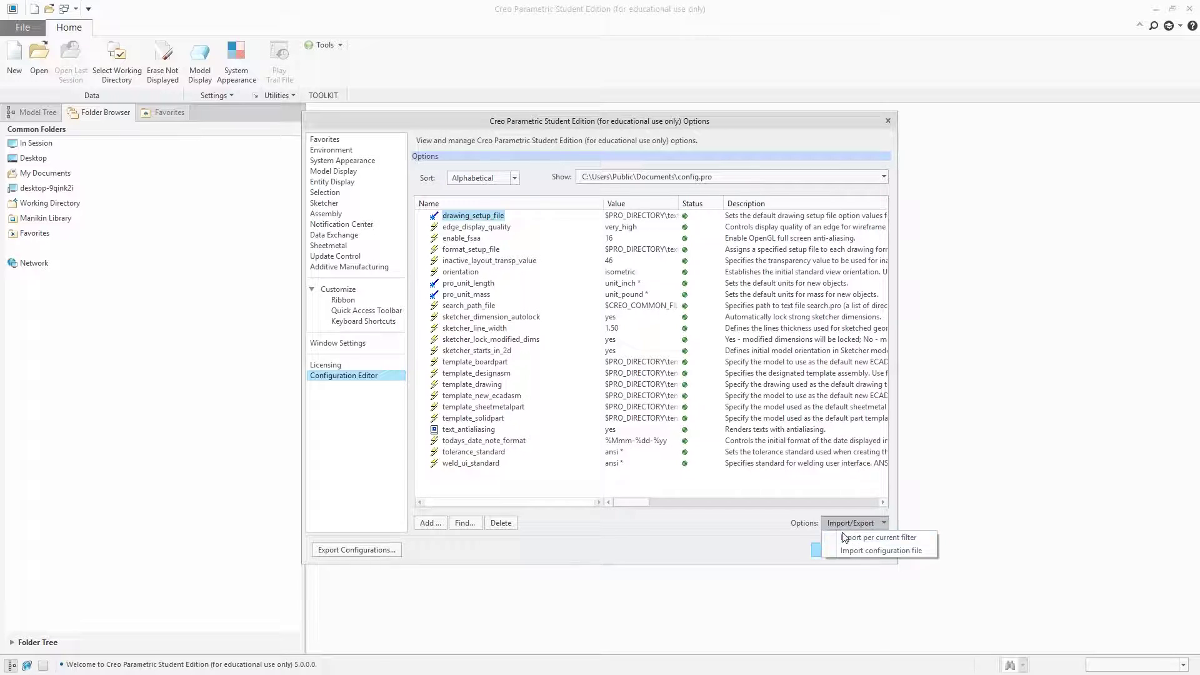
left_click(851, 551)
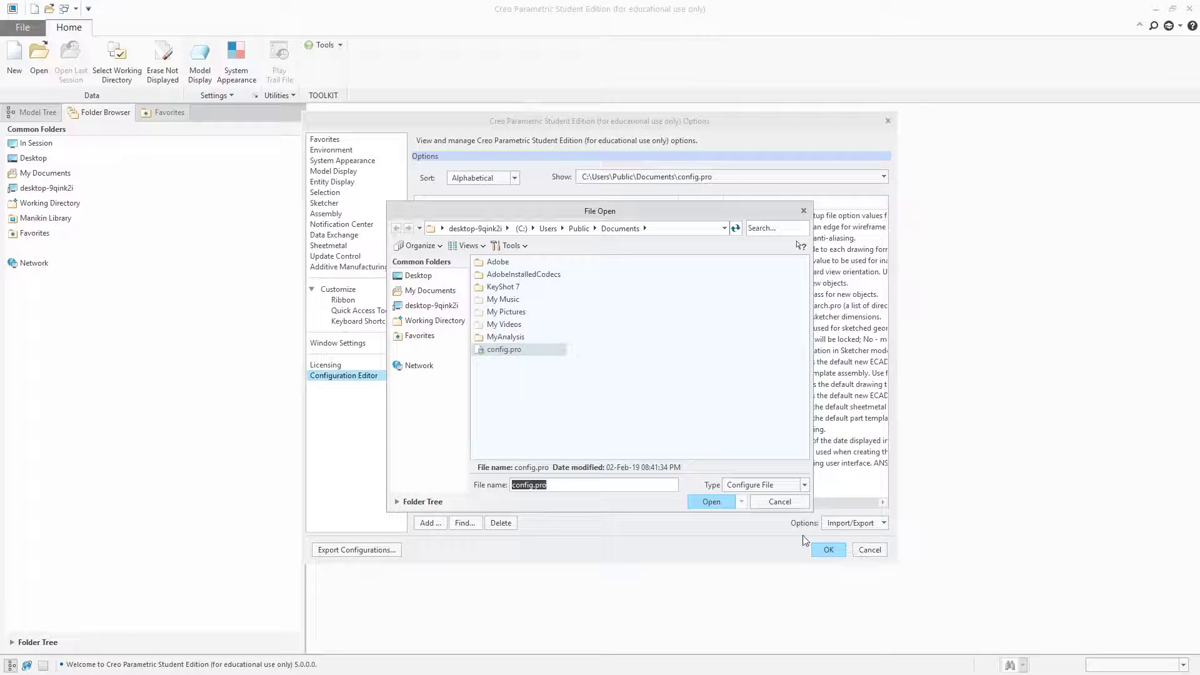
left_click(780, 503)
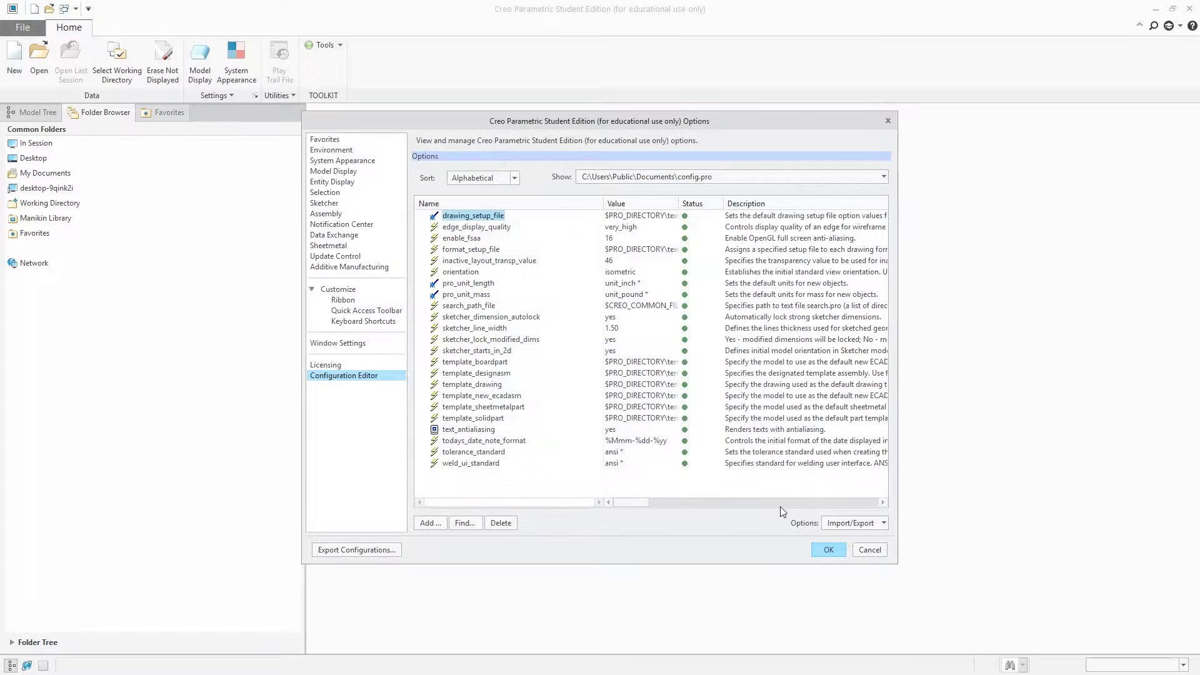
Browse for a new template_solidpart file, navigating the Select File dialog to the C: drive root
left_click(635, 419)
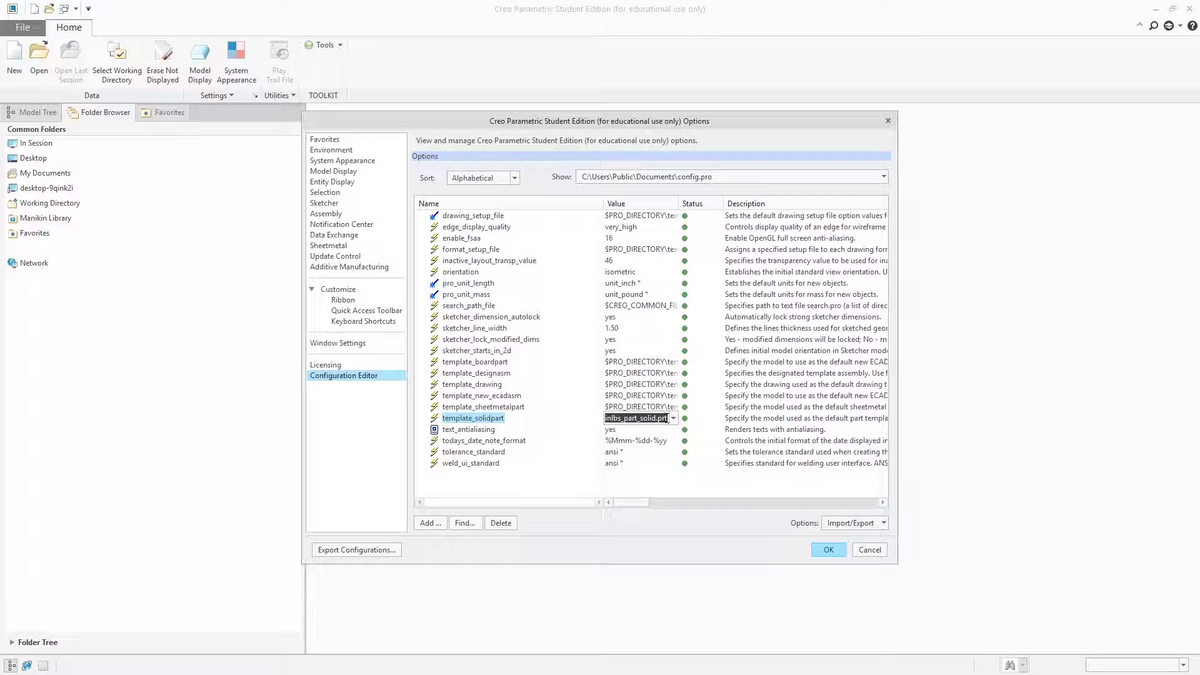
left_click(659, 422)
left_click(673, 418)
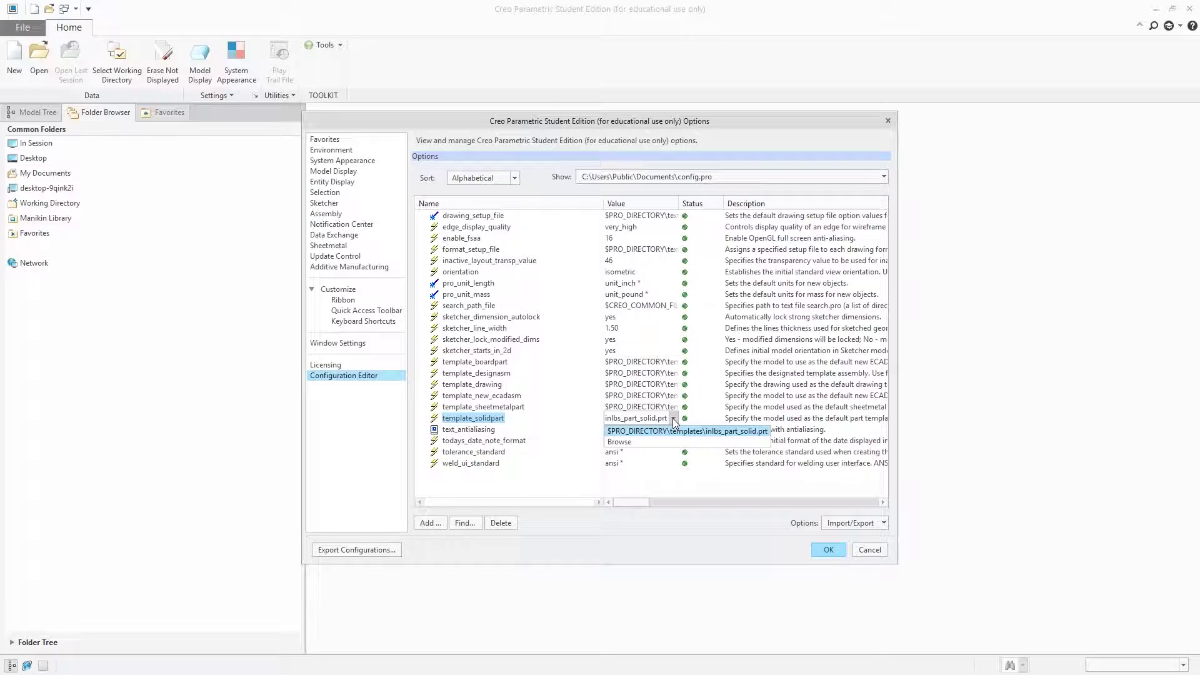
left_click(646, 443)
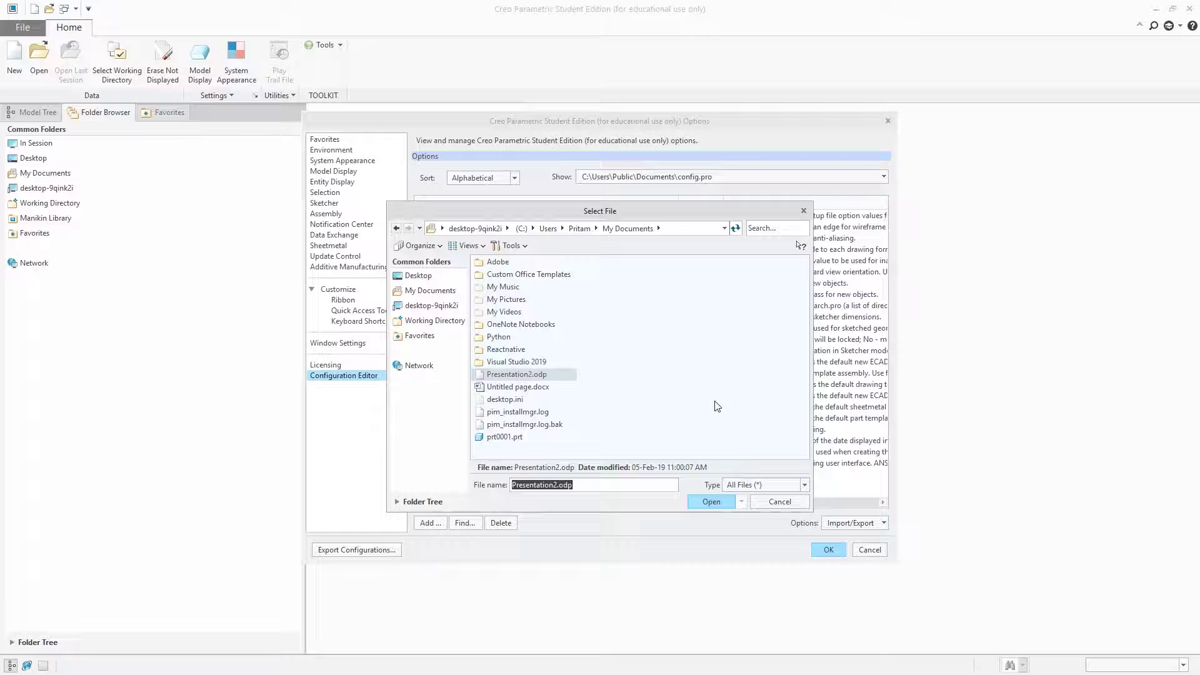
left_click(423, 322)
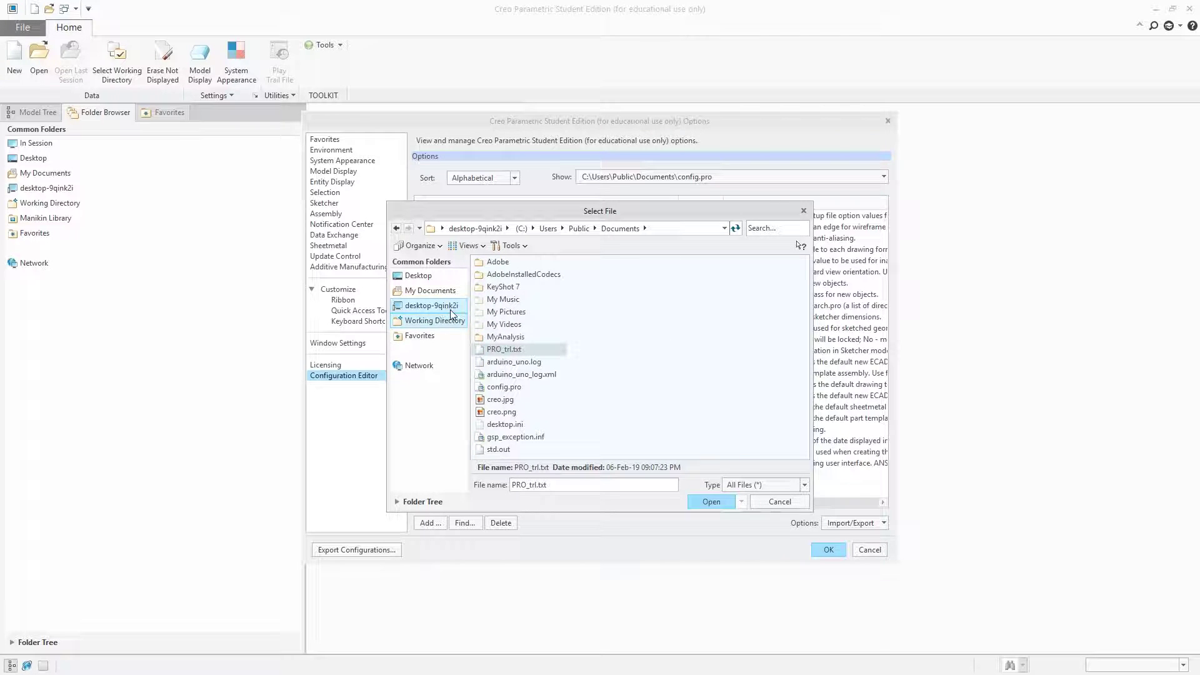
left_click(438, 306)
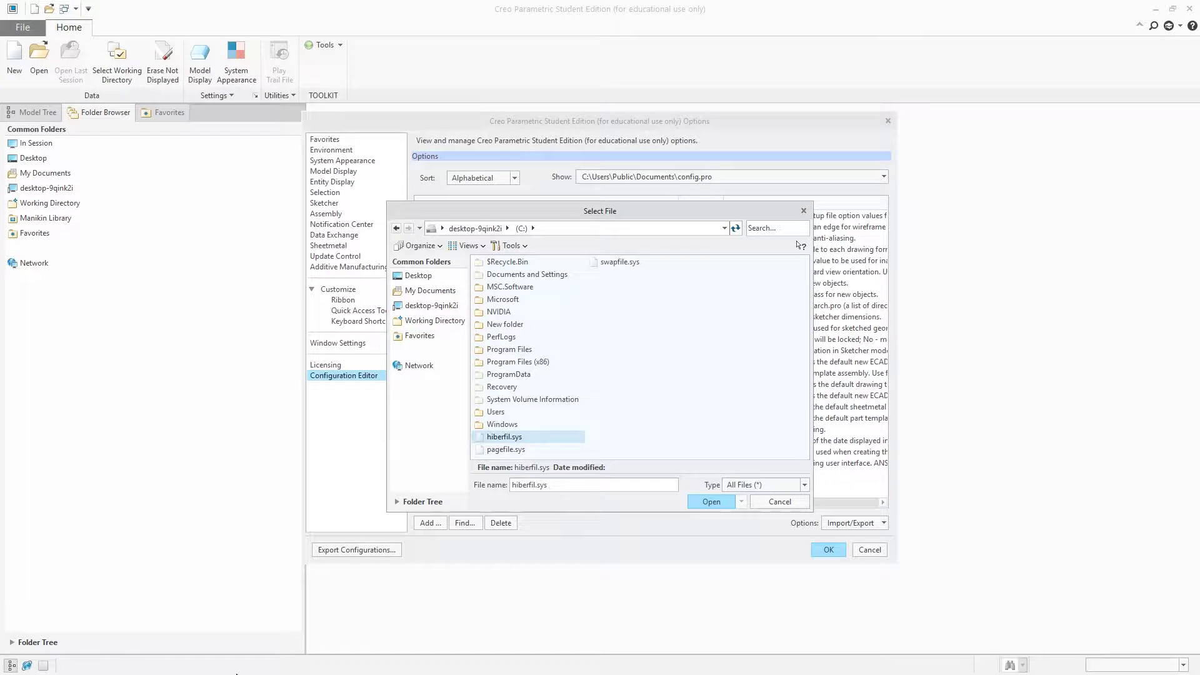
key("super")
In File Explorer, open C:\Program Files\PTC\Creo 5.0.0.0\Common Files\templates to view the template files
left_click(138, 664)
left_click(51, 203)
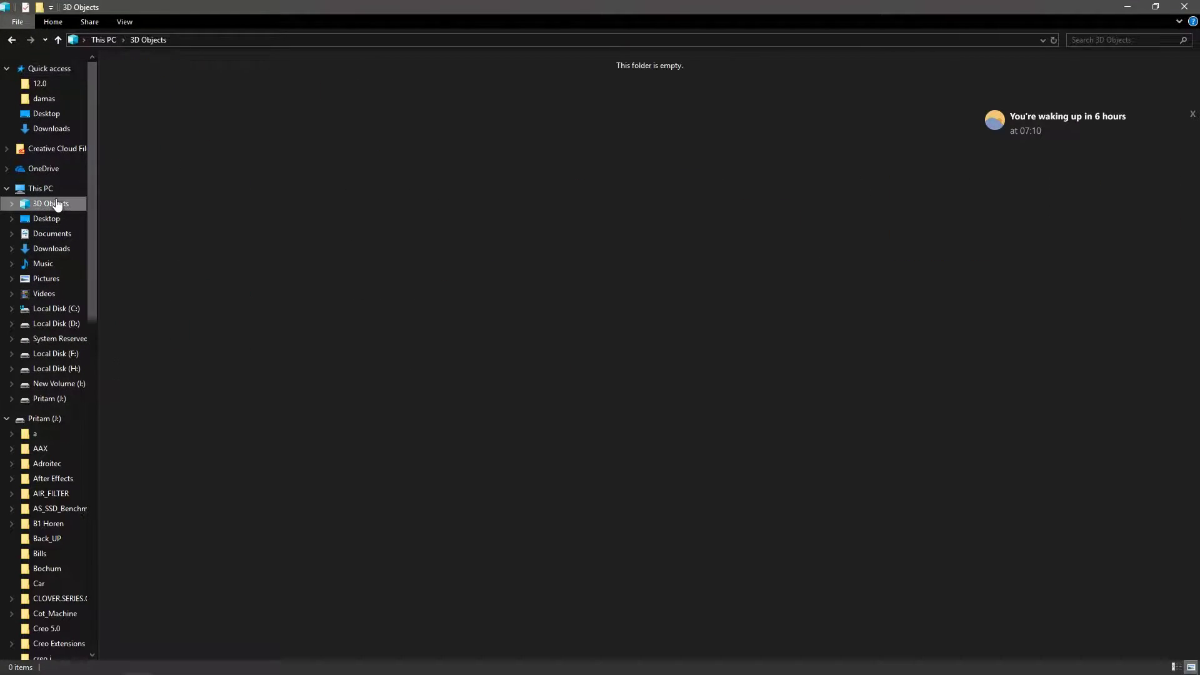
left_click(56, 309)
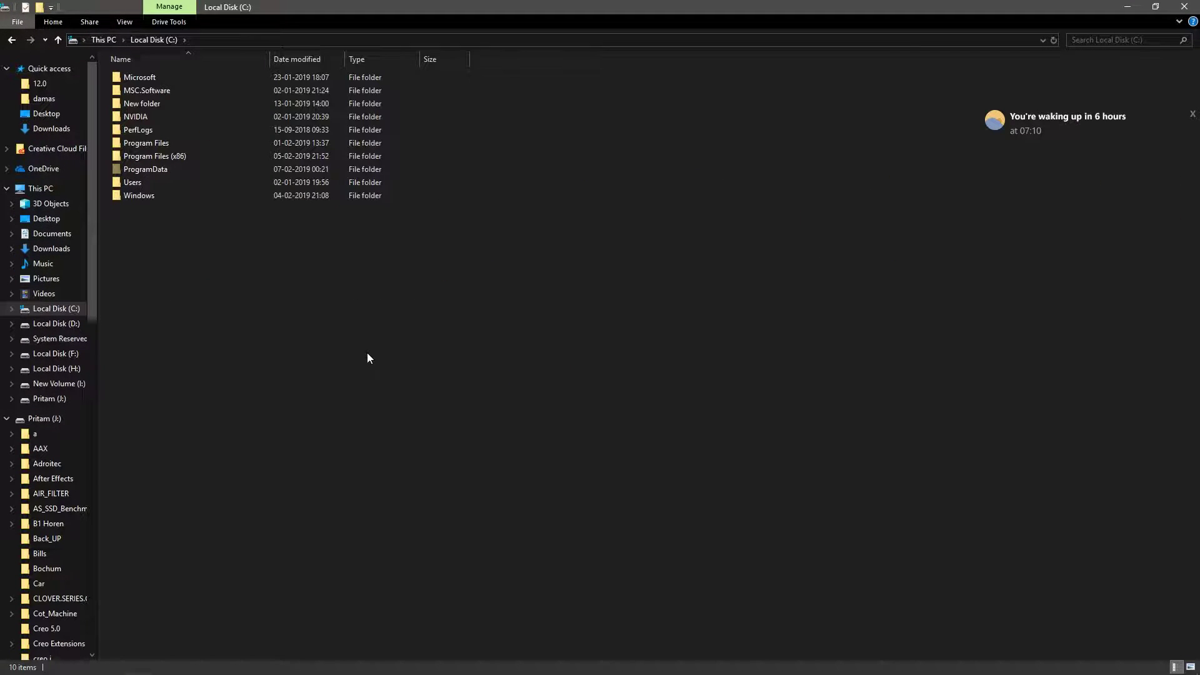
double_click(178, 144)
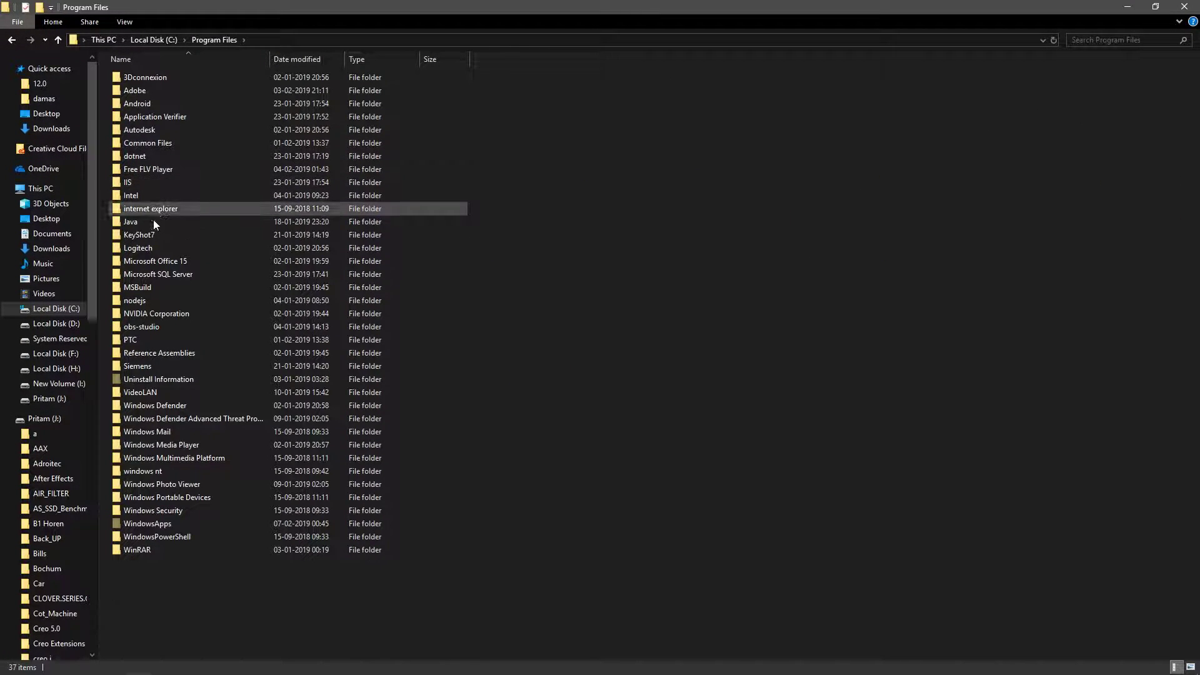
double_click(139, 339)
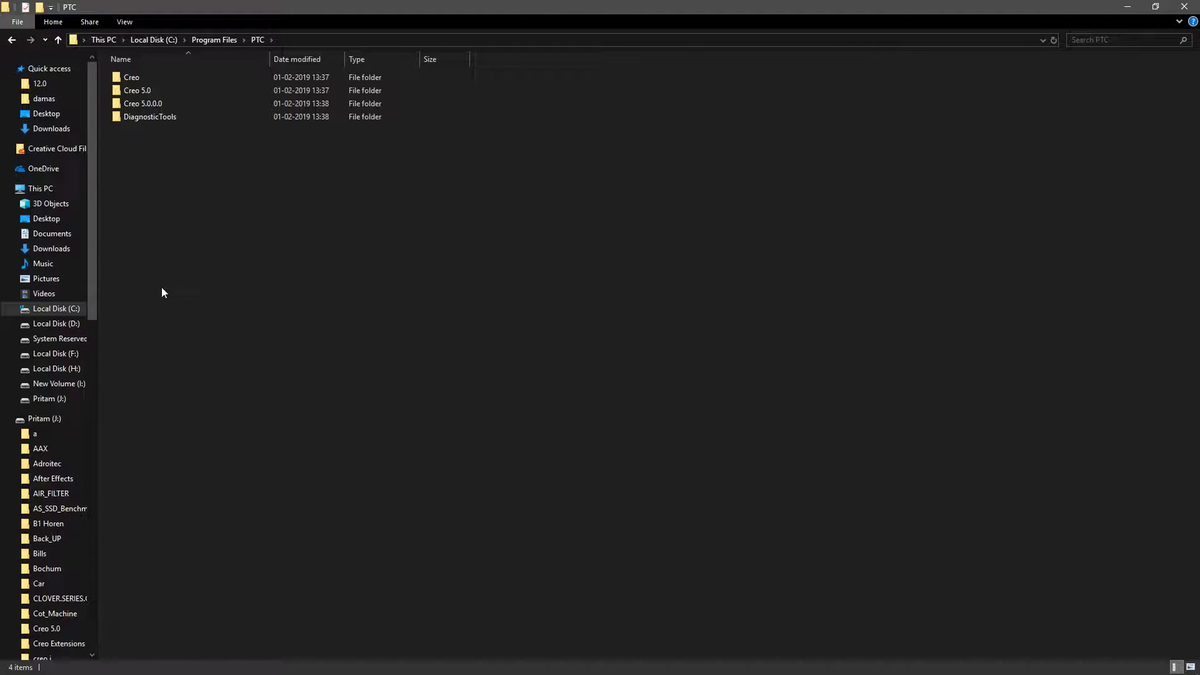
double_click(138, 104)
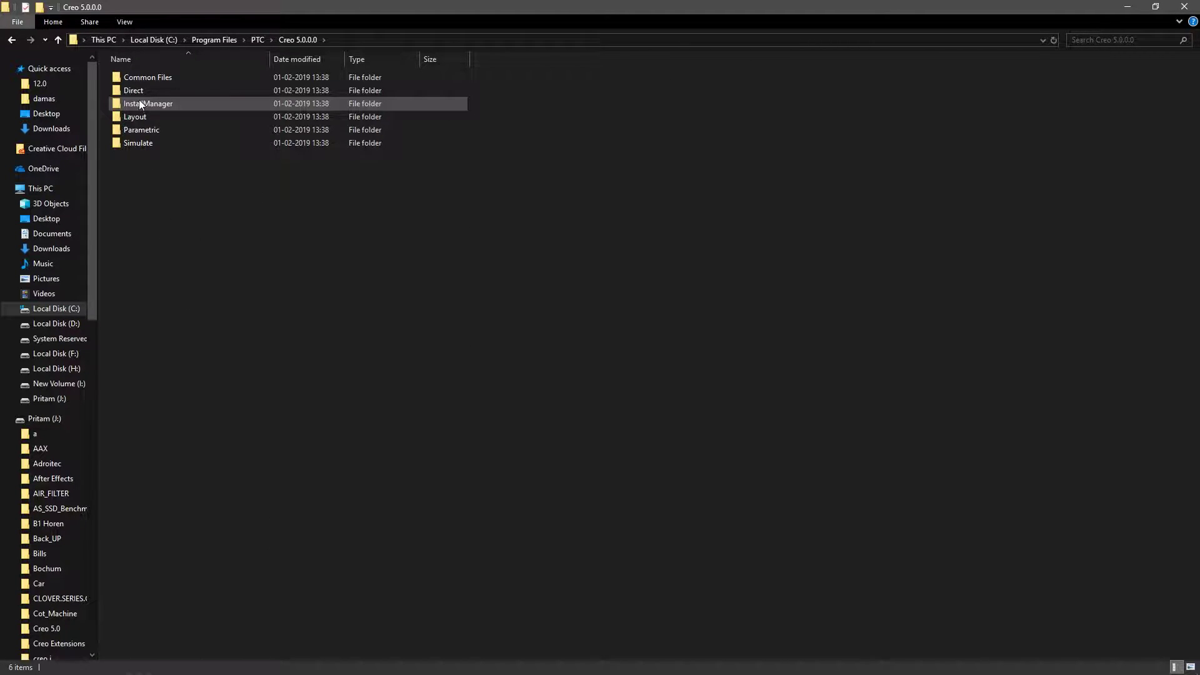
double_click(175, 78)
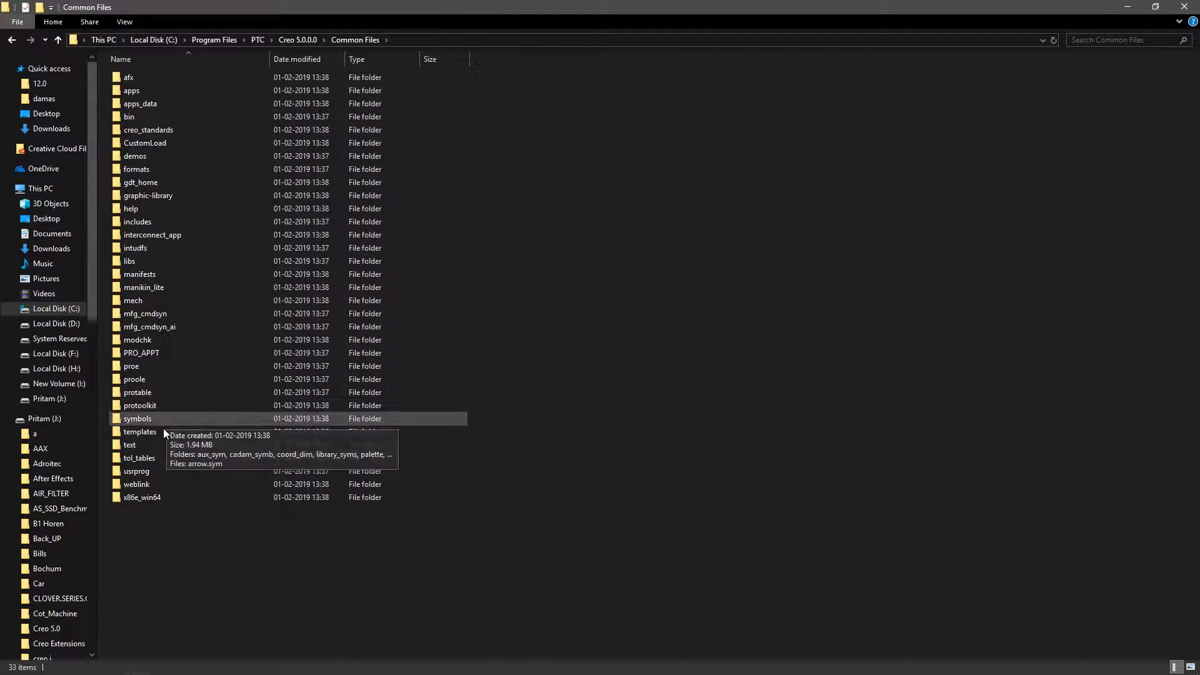
double_click(166, 430)
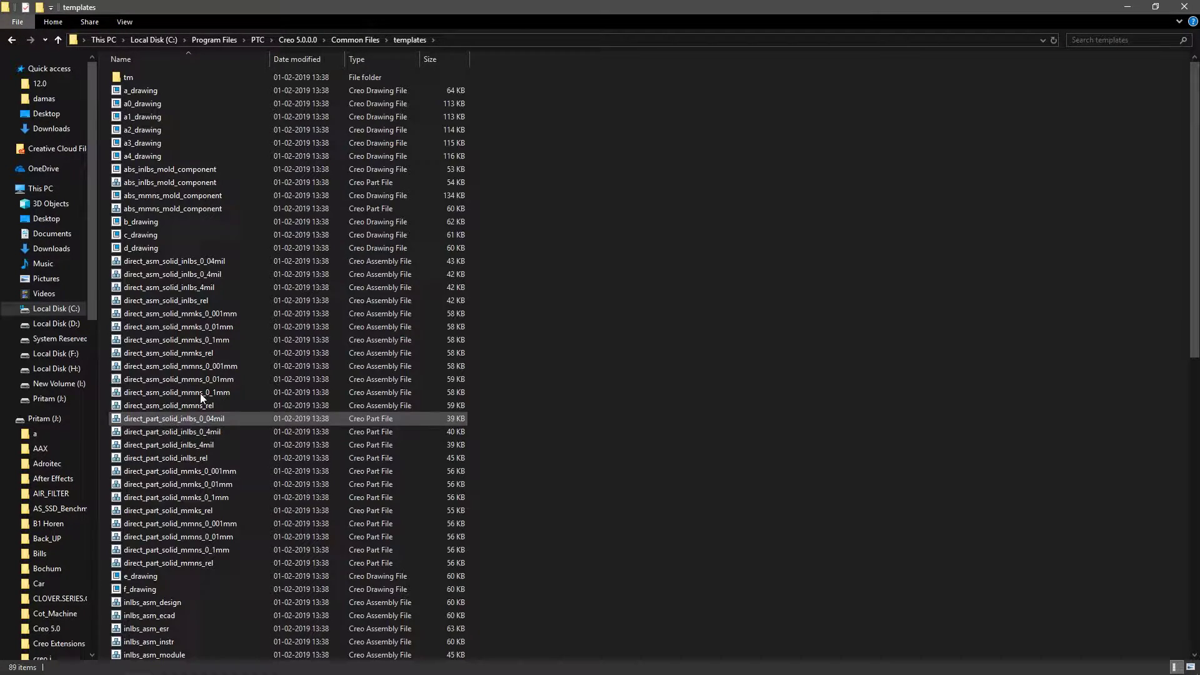
scroll(593, 294, "up", 4, "ctrl")
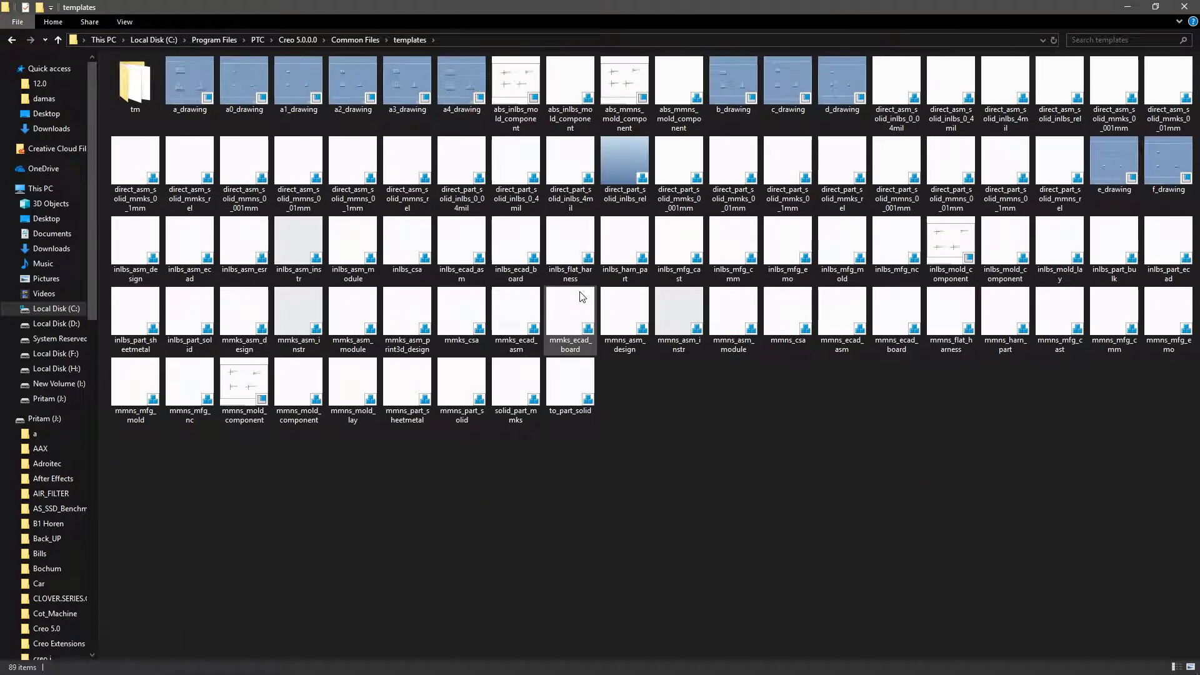
scroll(581, 292, "up", 2, "ctrl")
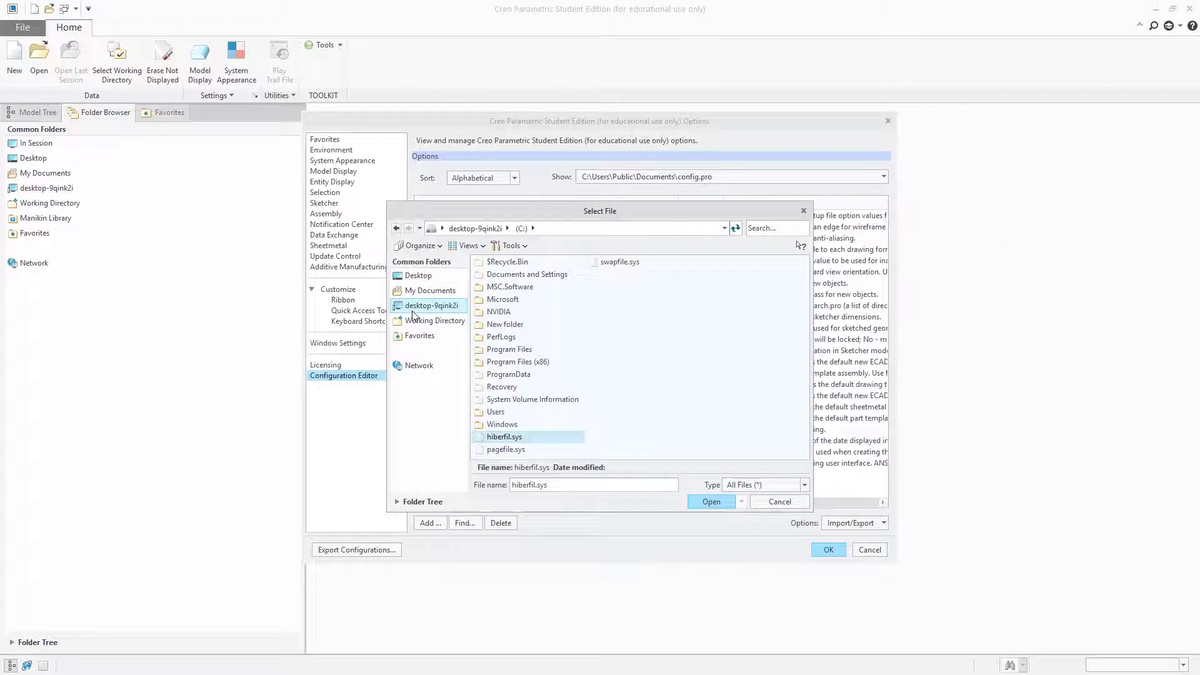
In Select File, navigate to Program Files\PTC\Creo 5.0.0.0\Common Files\templates
double_click(500, 348)
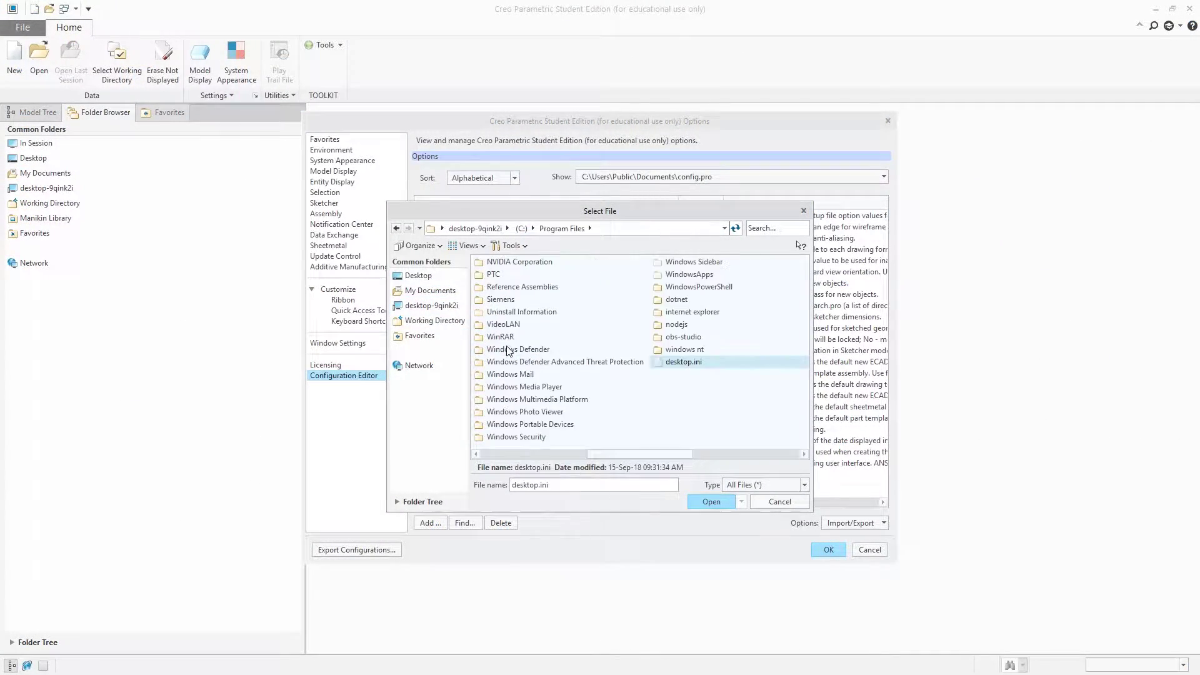
double_click(501, 276)
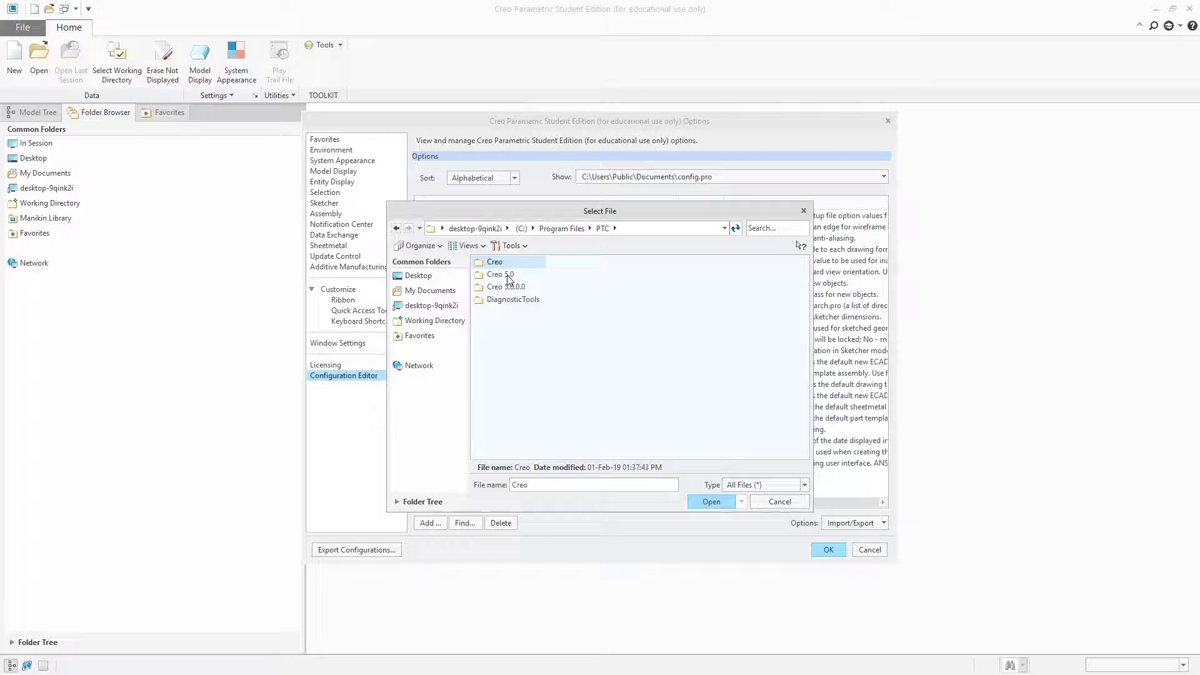
left_click(521, 288)
double_click(521, 288)
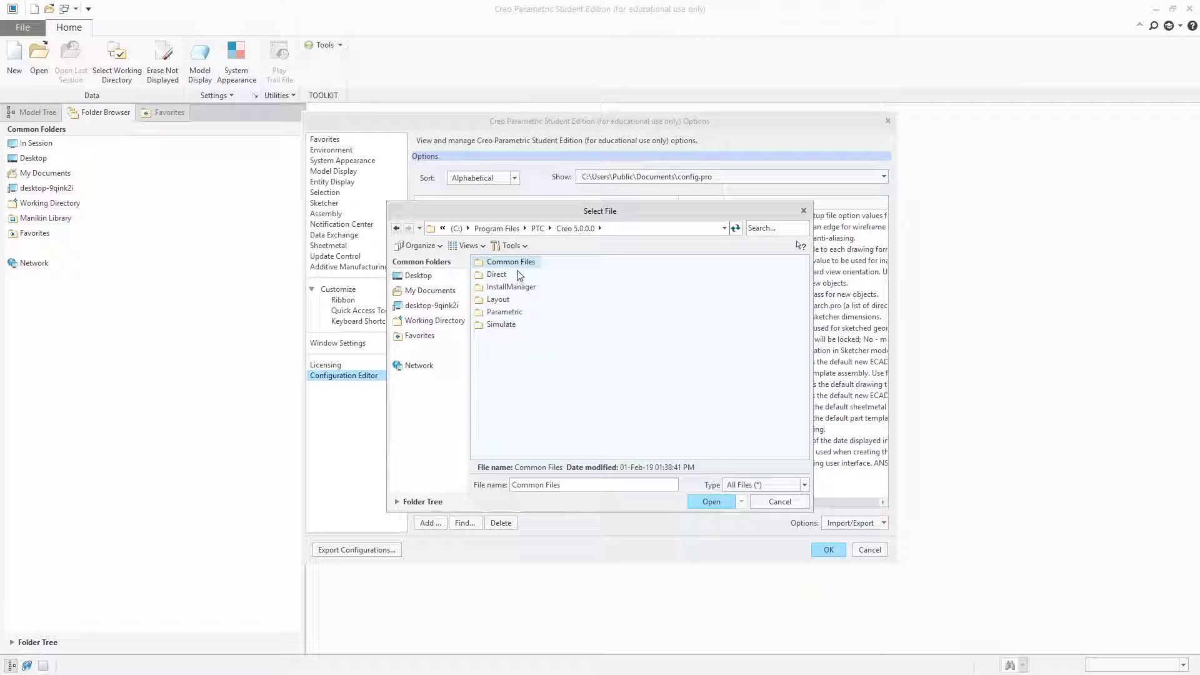
double_click(517, 265)
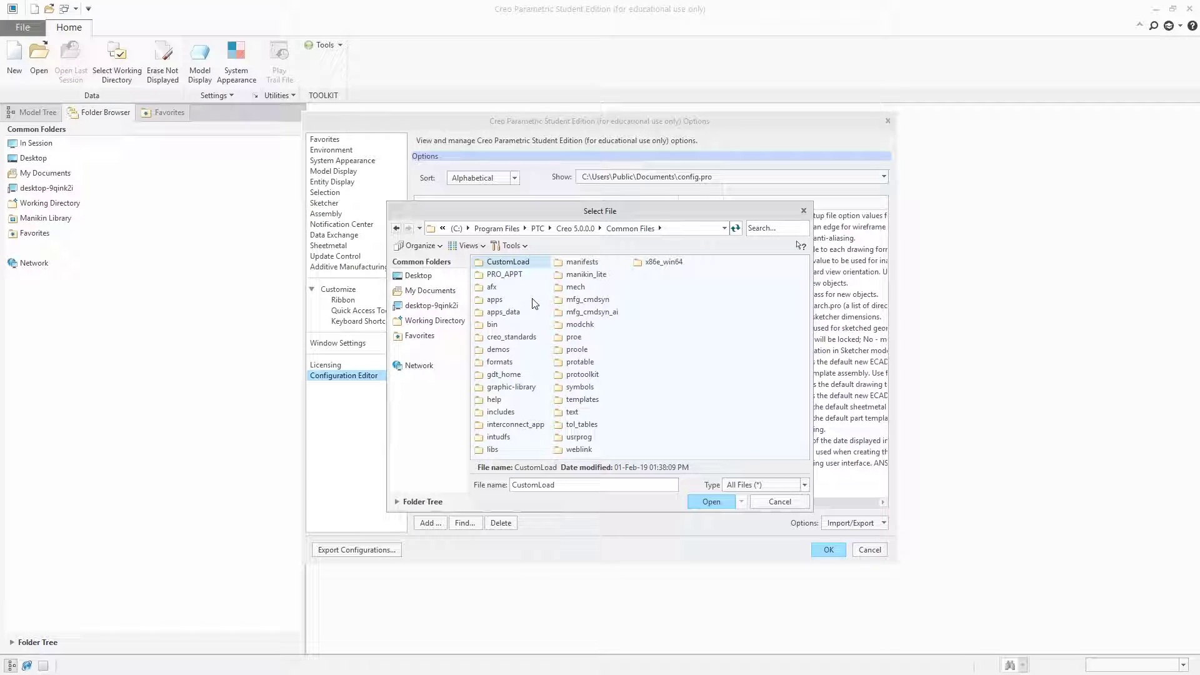
double_click(582, 399)
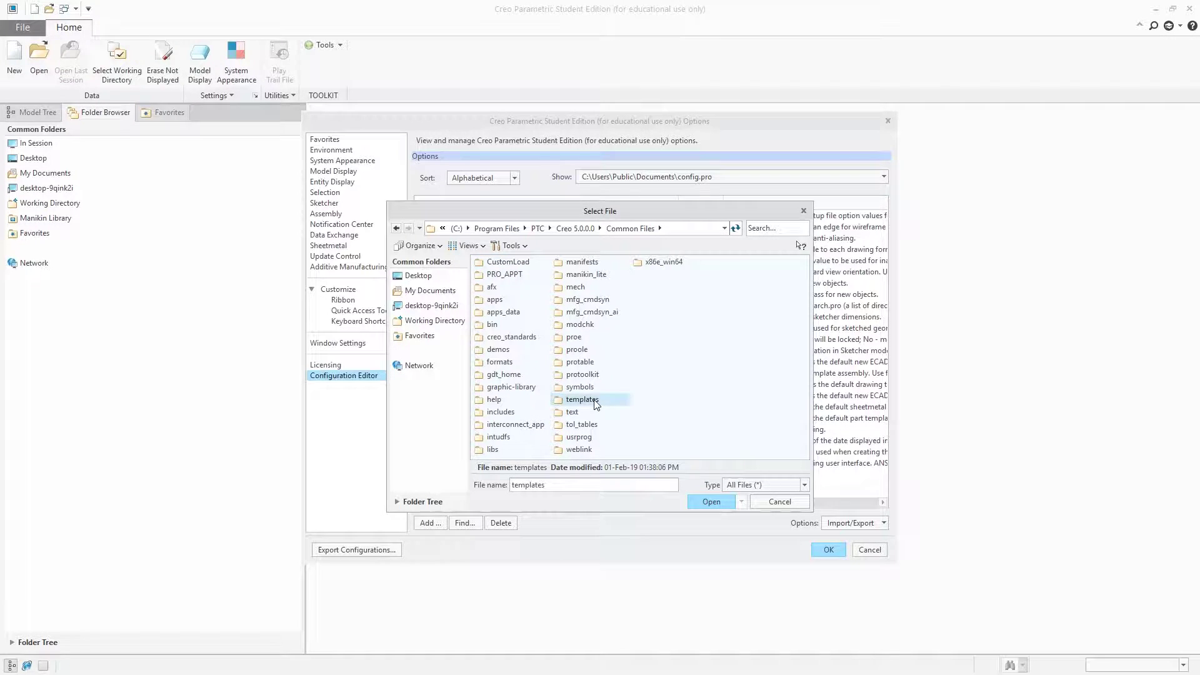
Choose mmns_part_solid.prt as the template_solidpart file
left_click(689, 454)
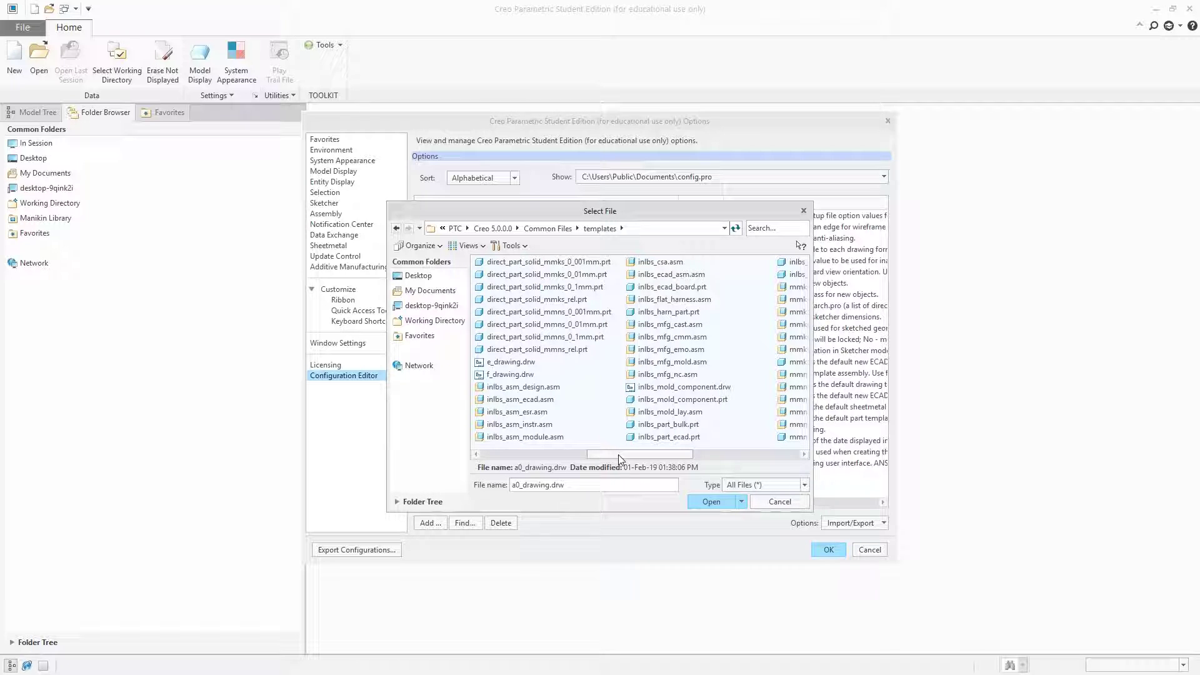
left_click_drag(618, 455, 723, 455)
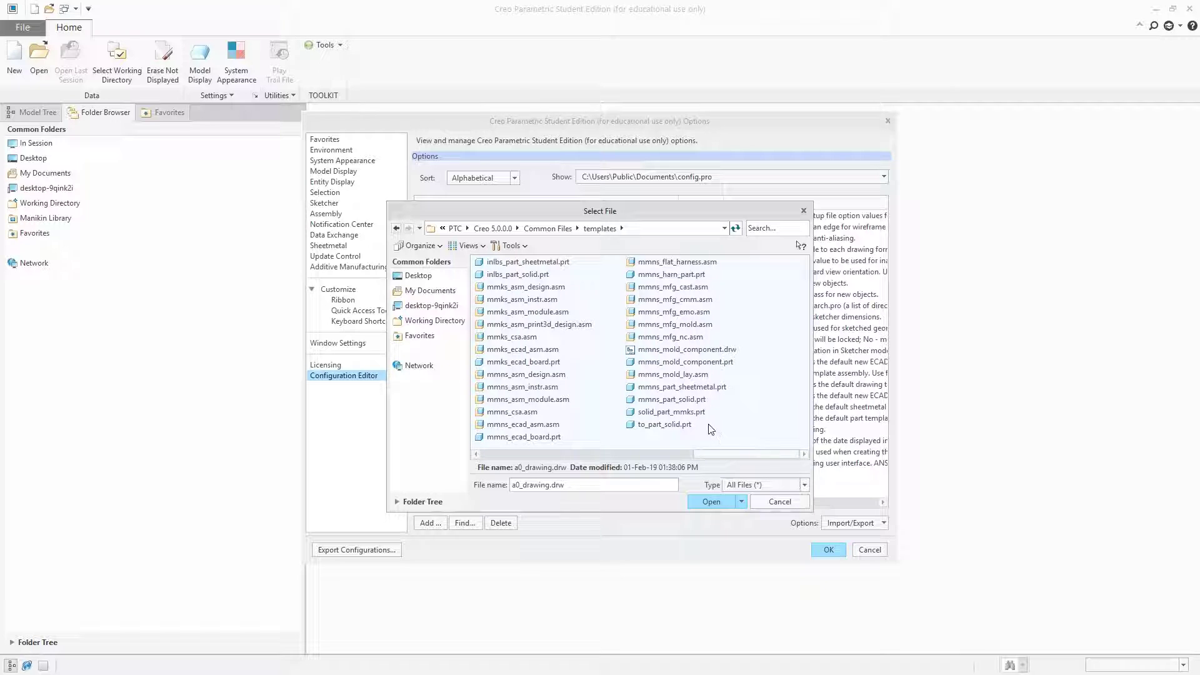
left_click(684, 400)
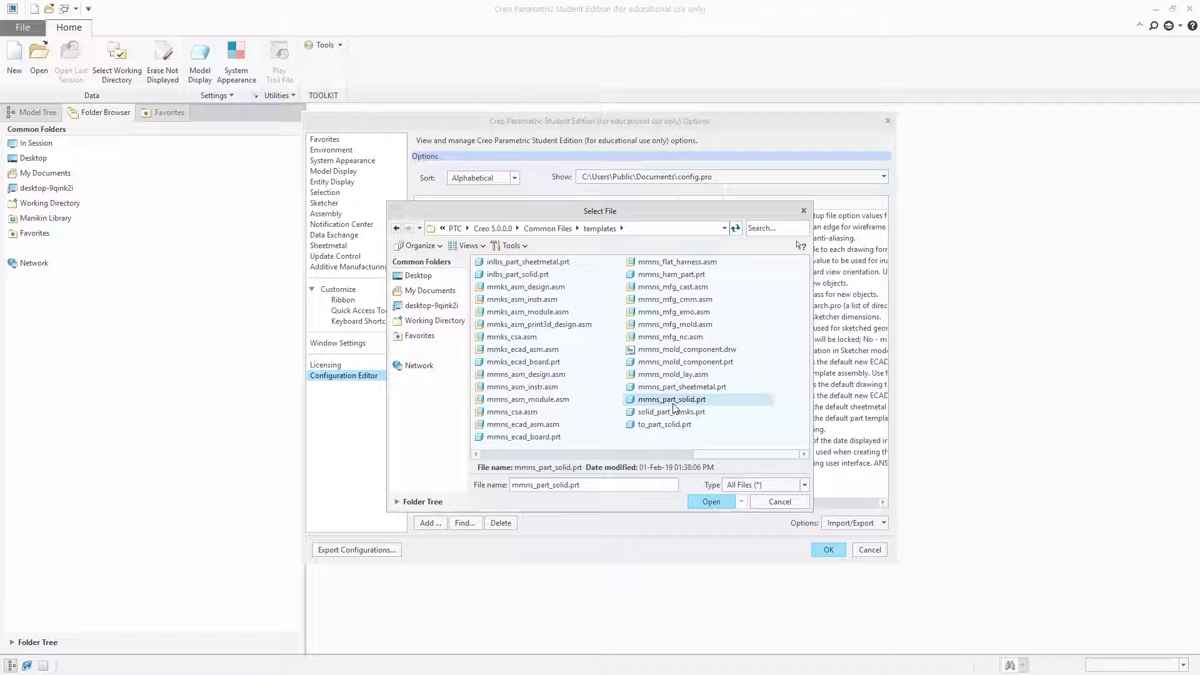
left_click(718, 502)
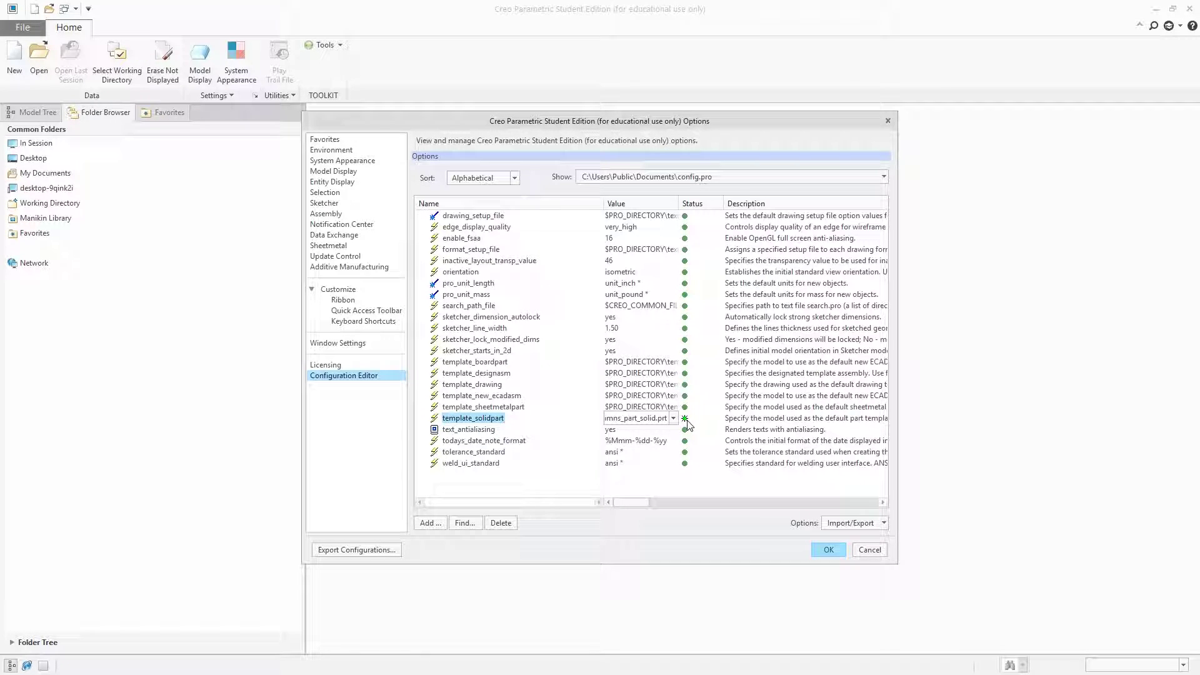
mouse_move(692, 423)
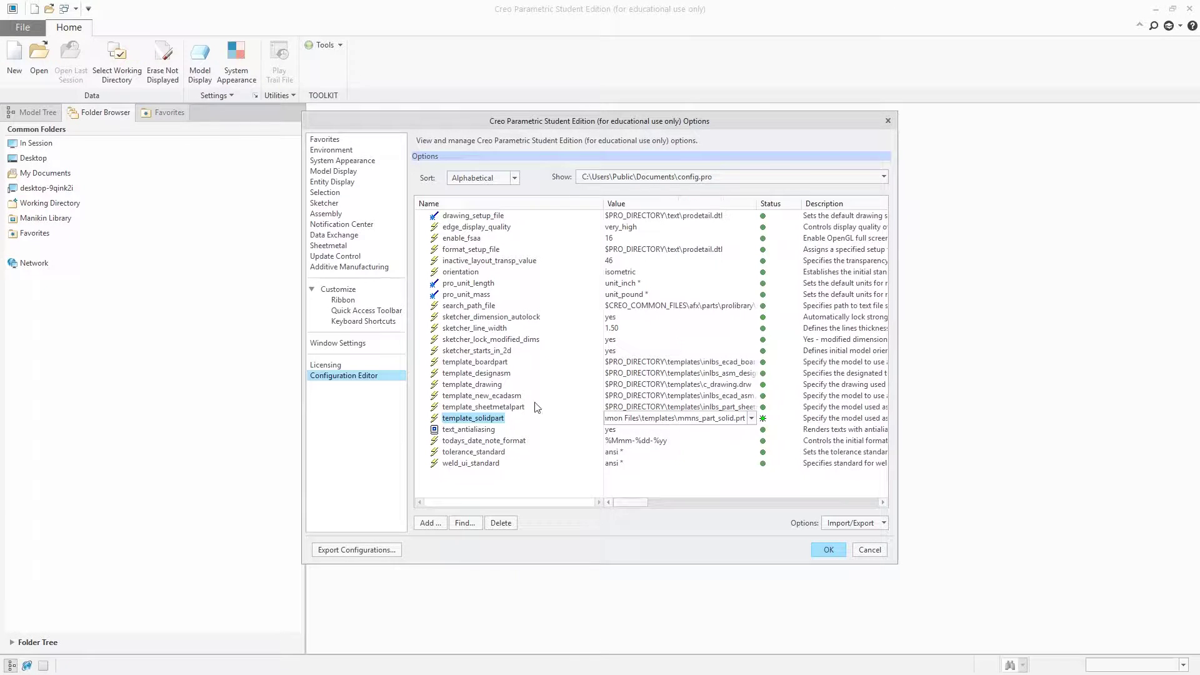
Set template_sheetmetalpart to mmns_part_sheetmetal.prt from the Common Files templates folder
left_click(629, 407)
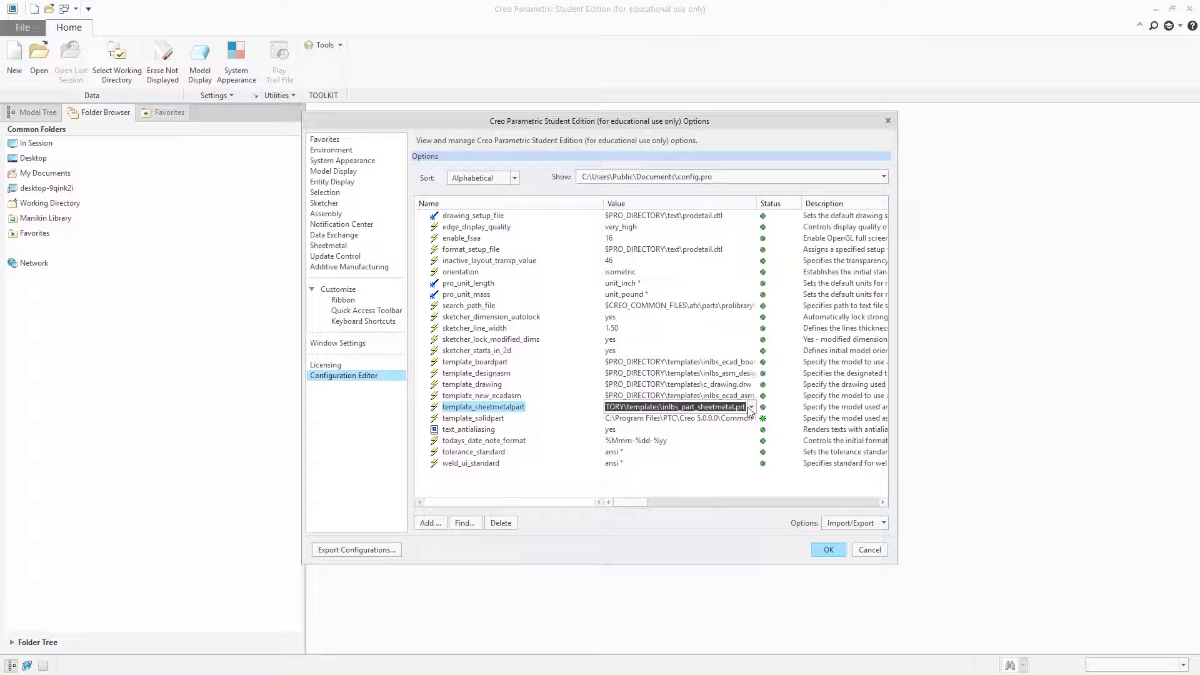
left_click(750, 407)
left_click(674, 430)
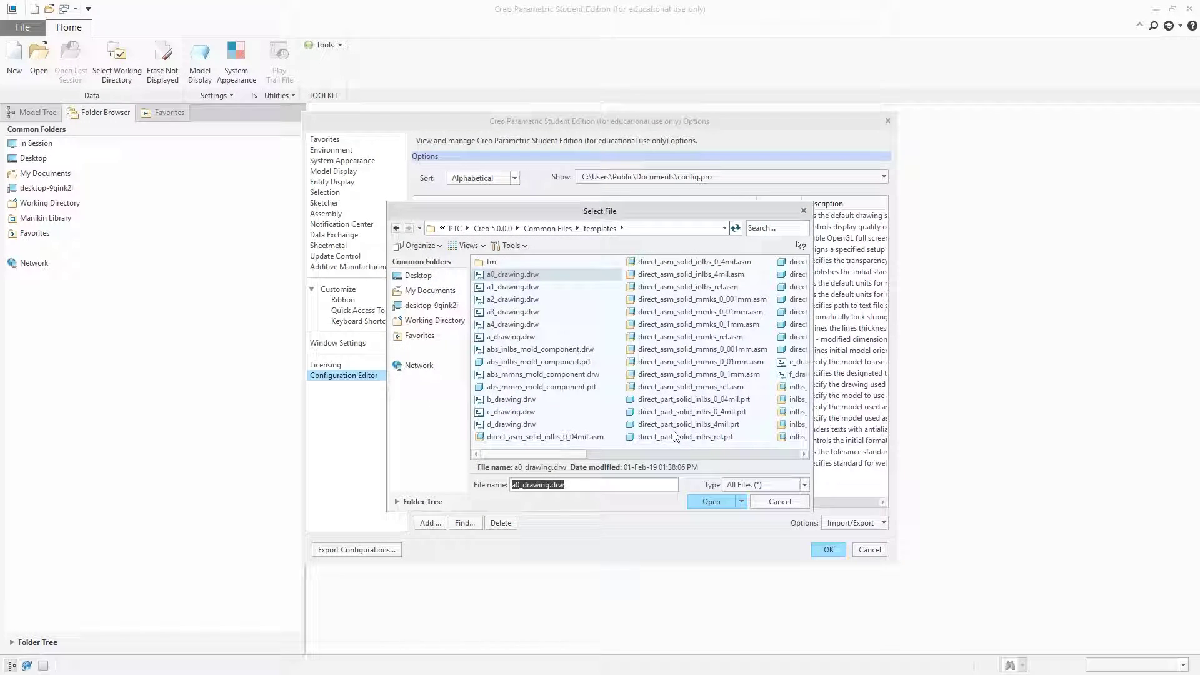
left_click(673, 454)
left_click(703, 454)
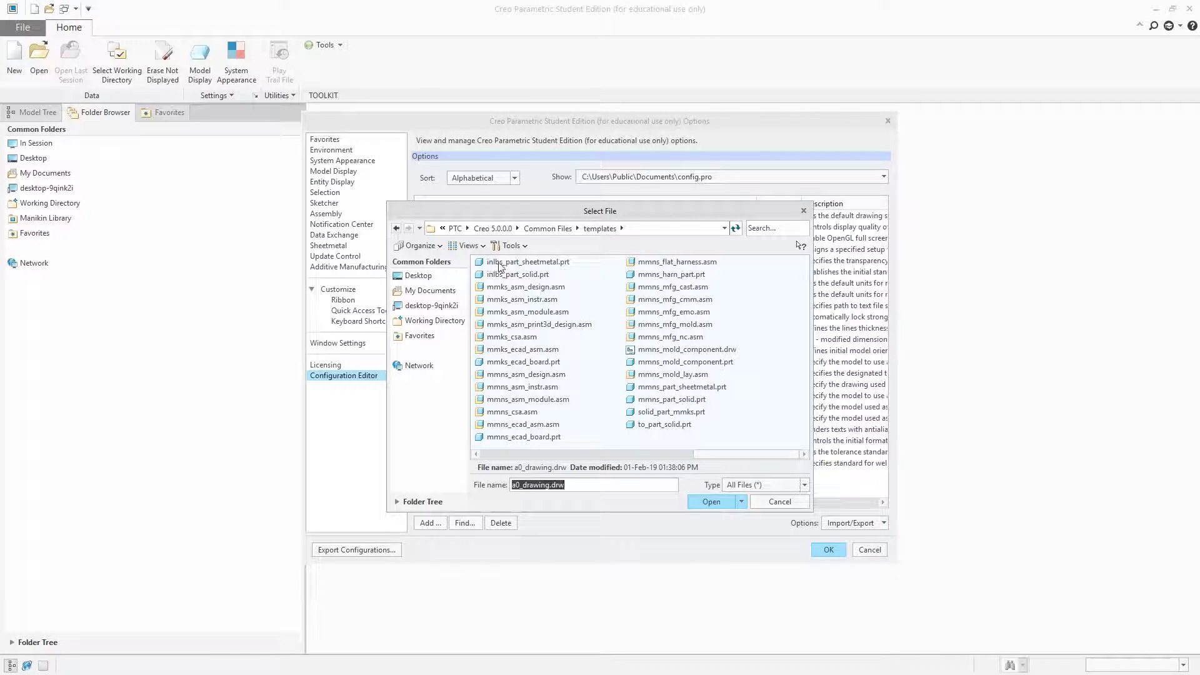
left_click(530, 263)
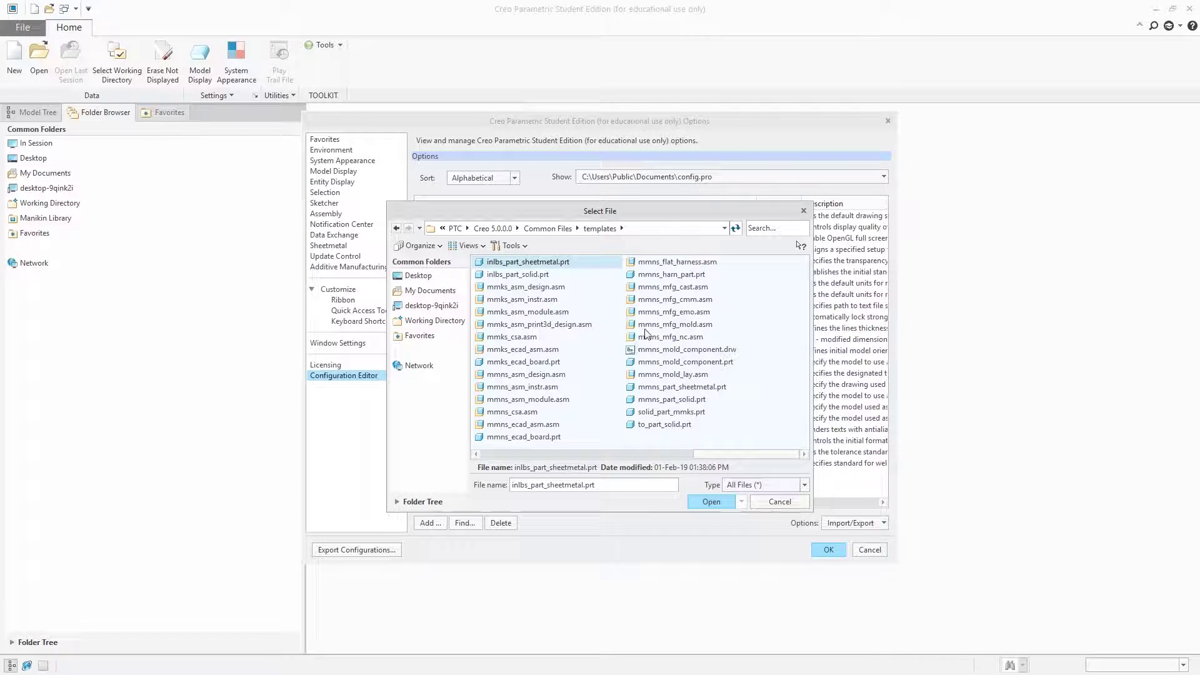
left_click(687, 388)
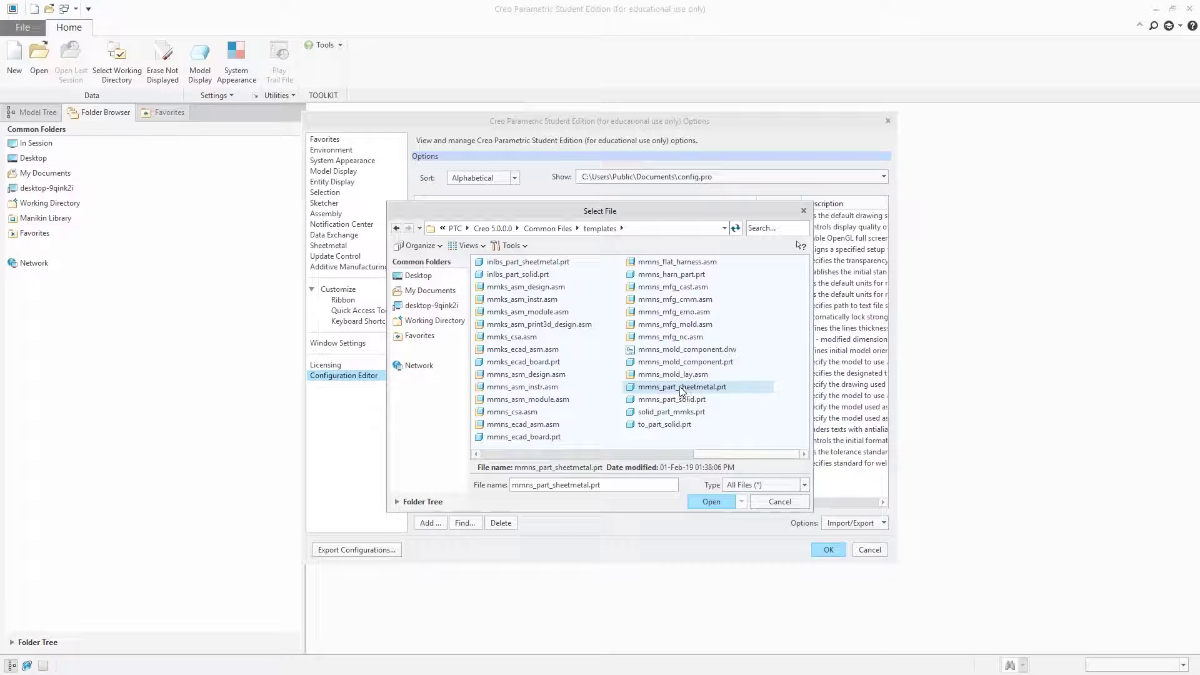
left_click(712, 502)
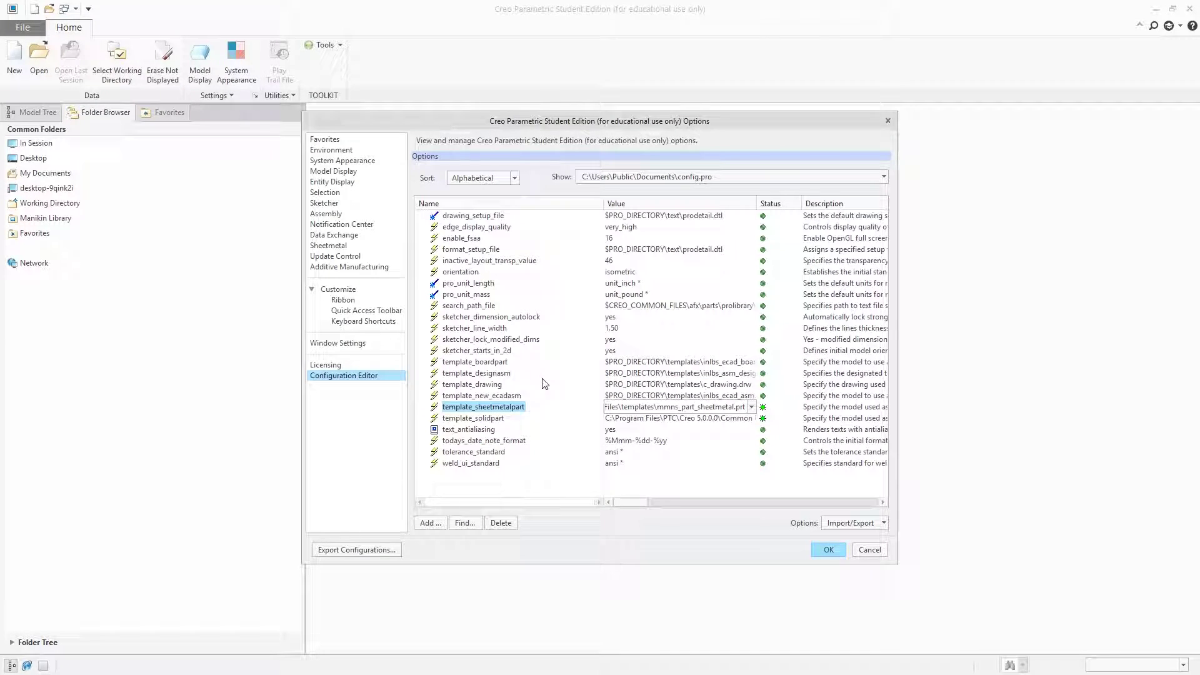
Set template_designasm to mmns_asm_design.asm from the Common Files templates folder
left_click(519, 373)
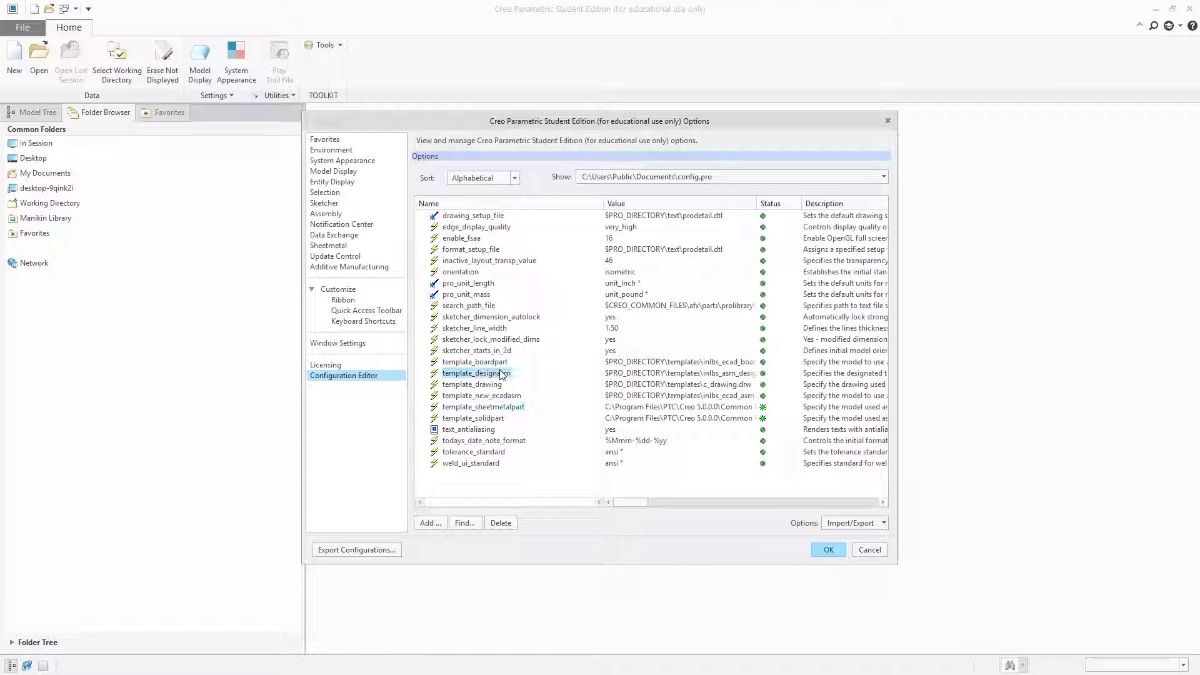
left_click(675, 373)
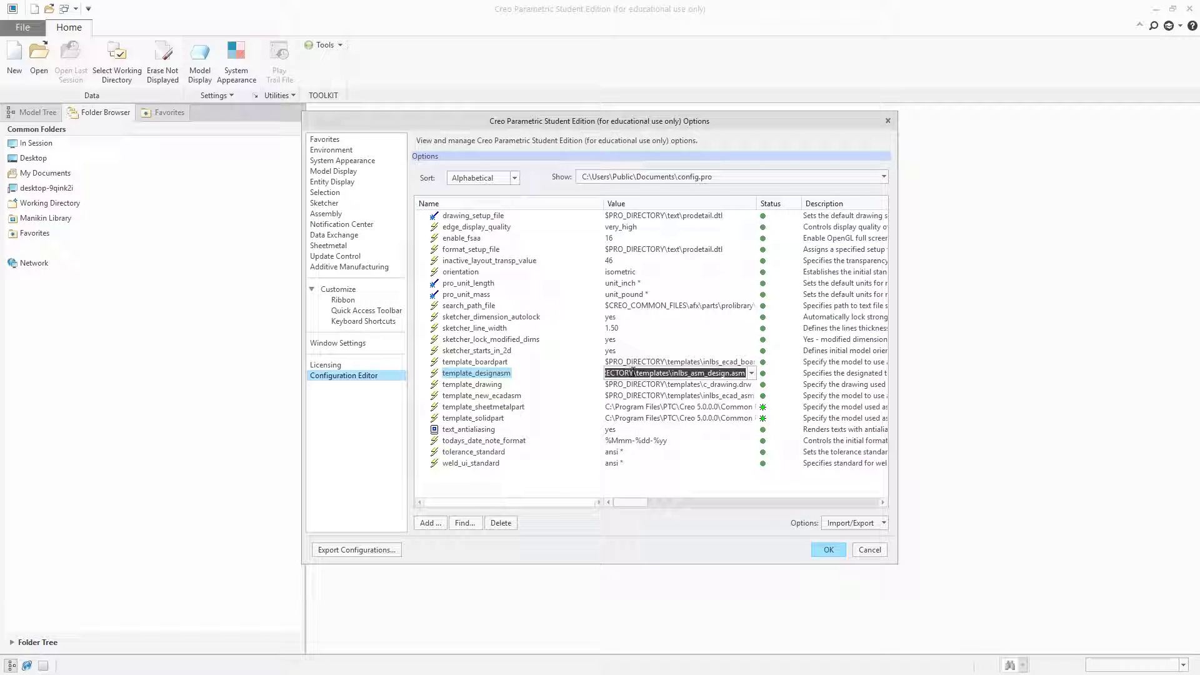
left_click(751, 374)
left_click(709, 395)
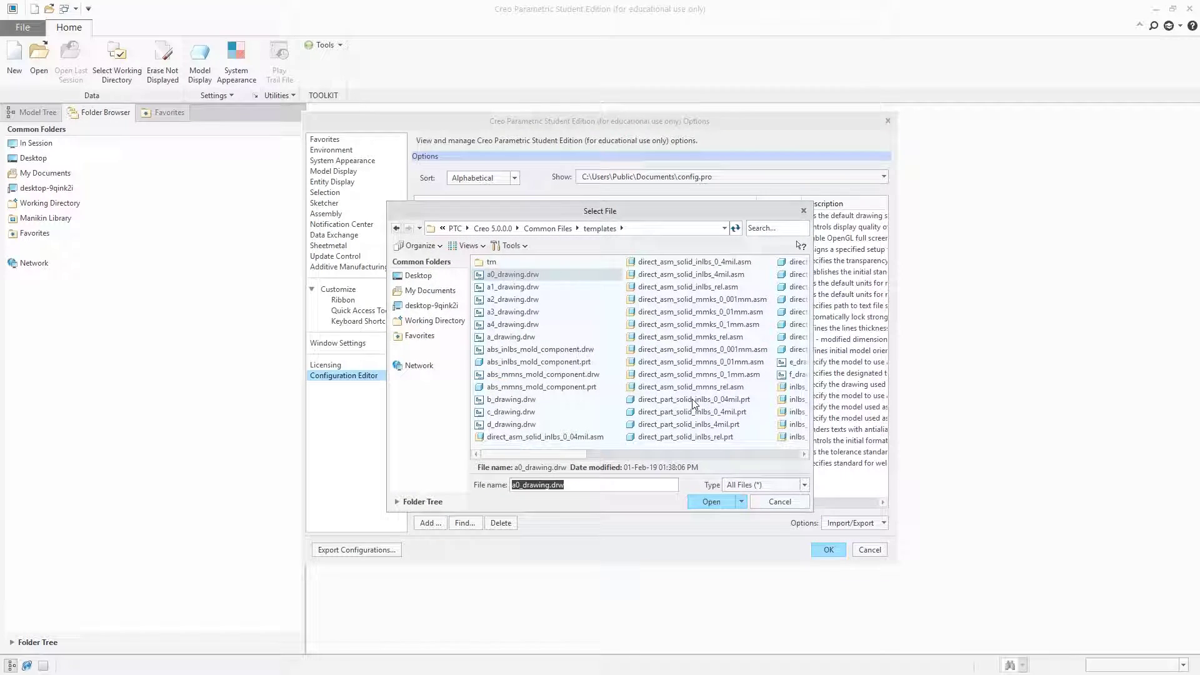
left_click(742, 455)
left_click(741, 455)
left_click(742, 455)
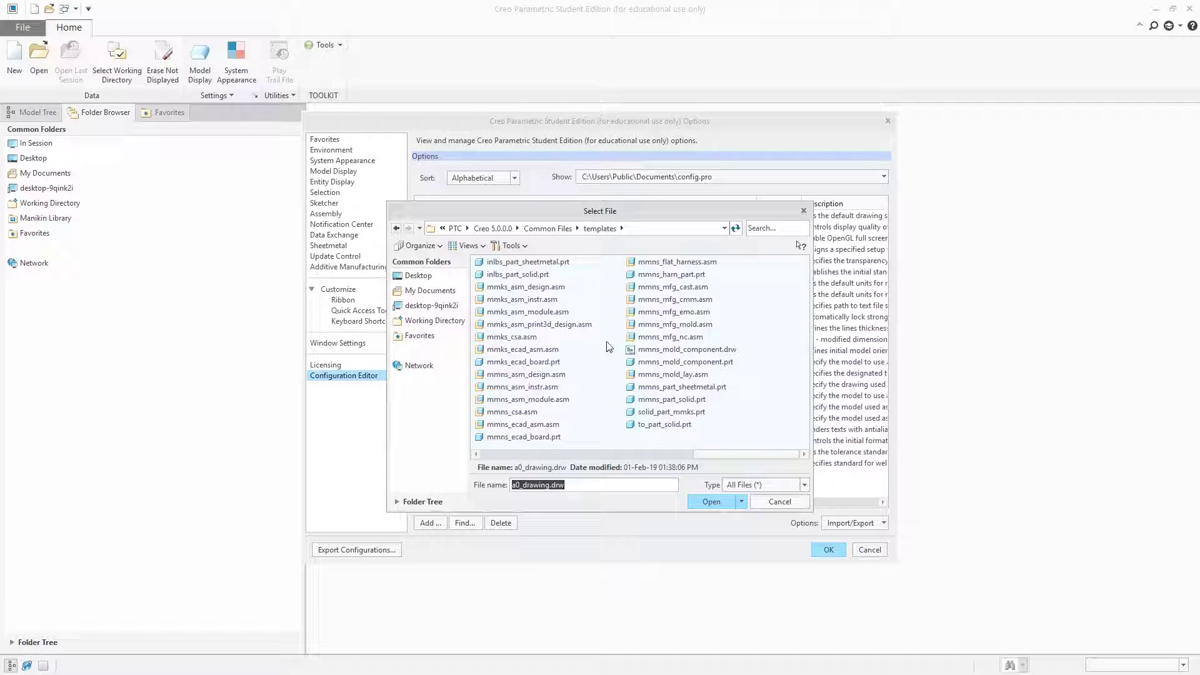
left_click(538, 375)
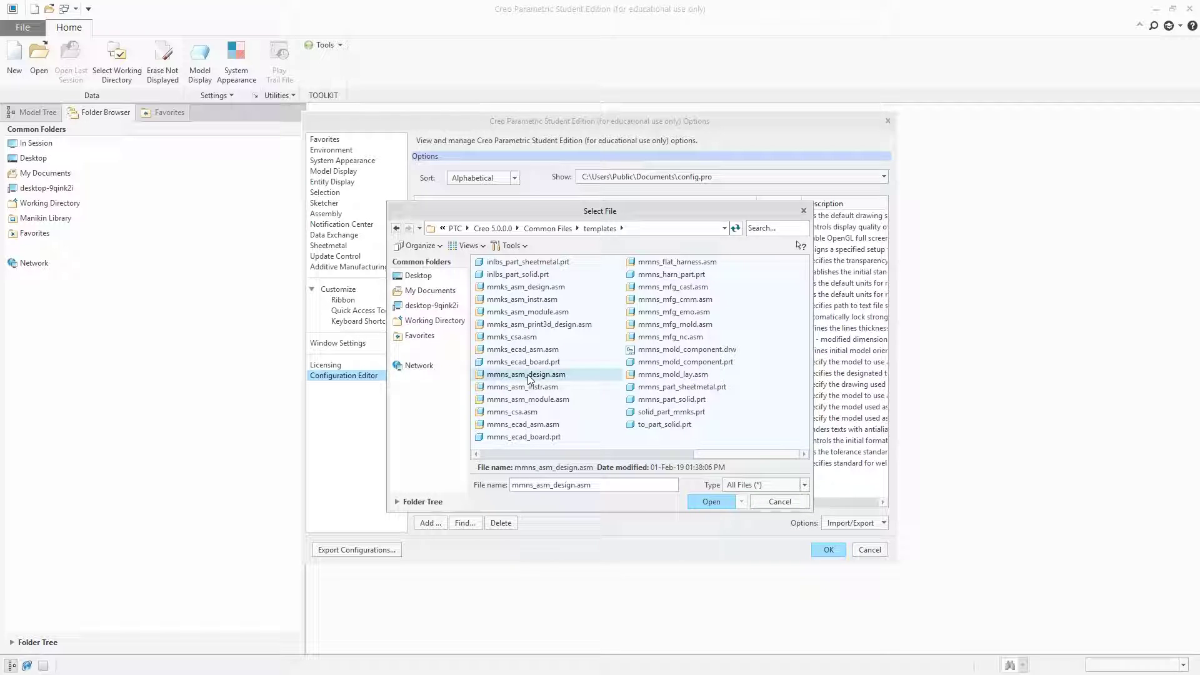
left_click(707, 501)
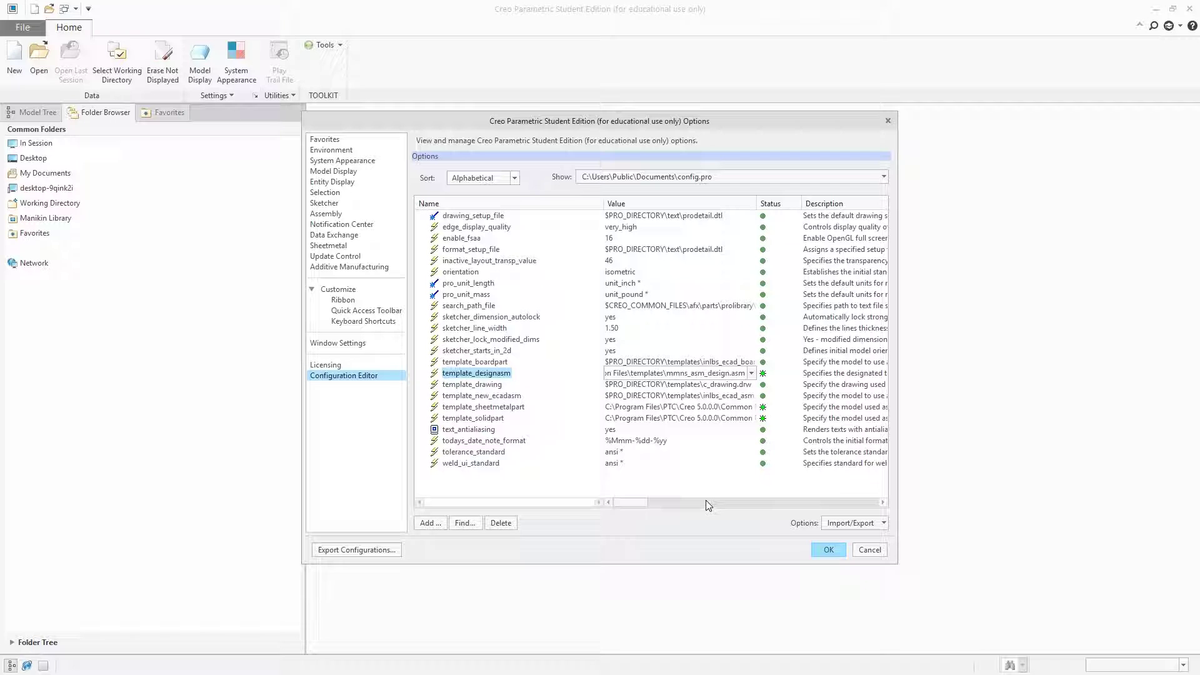
Apply the options and save them as config.pro in C:\Users\Public\Documents
left_click(826, 551)
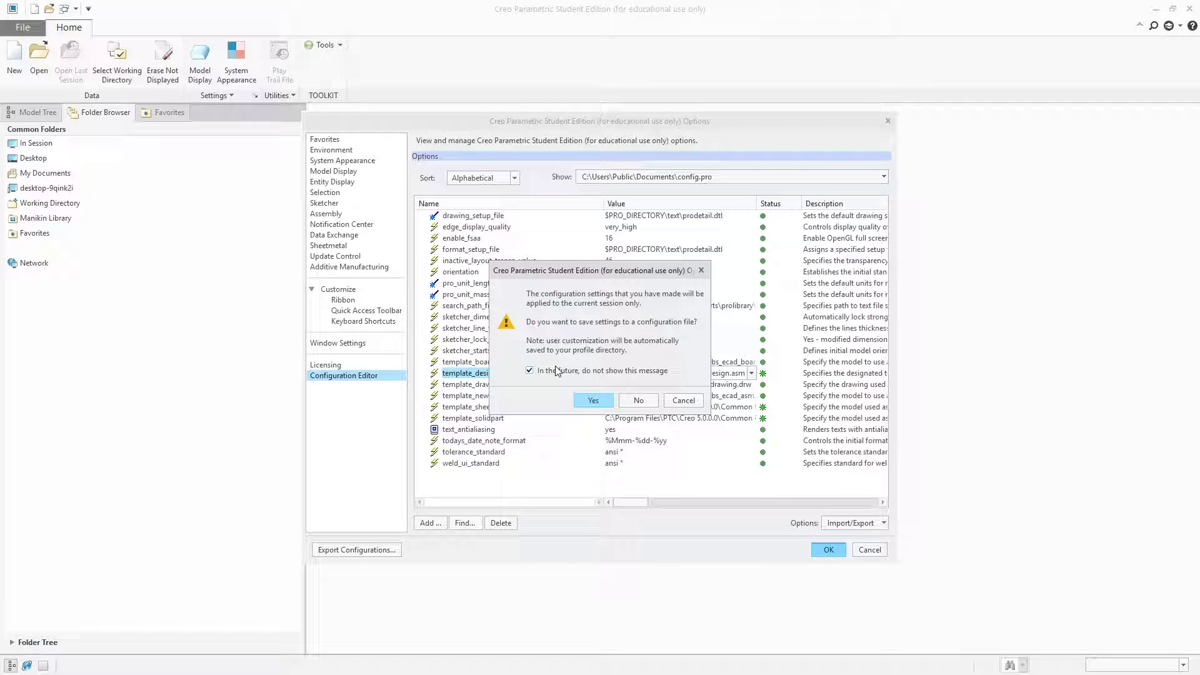
left_click(593, 401)
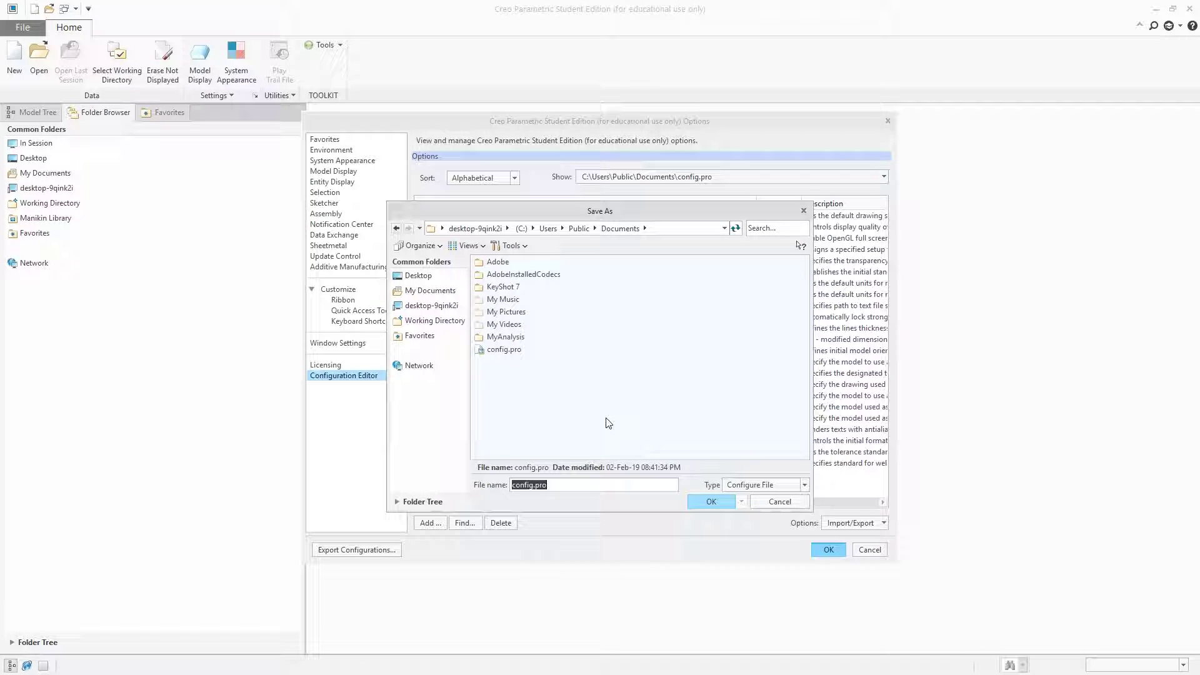
left_click(712, 501)
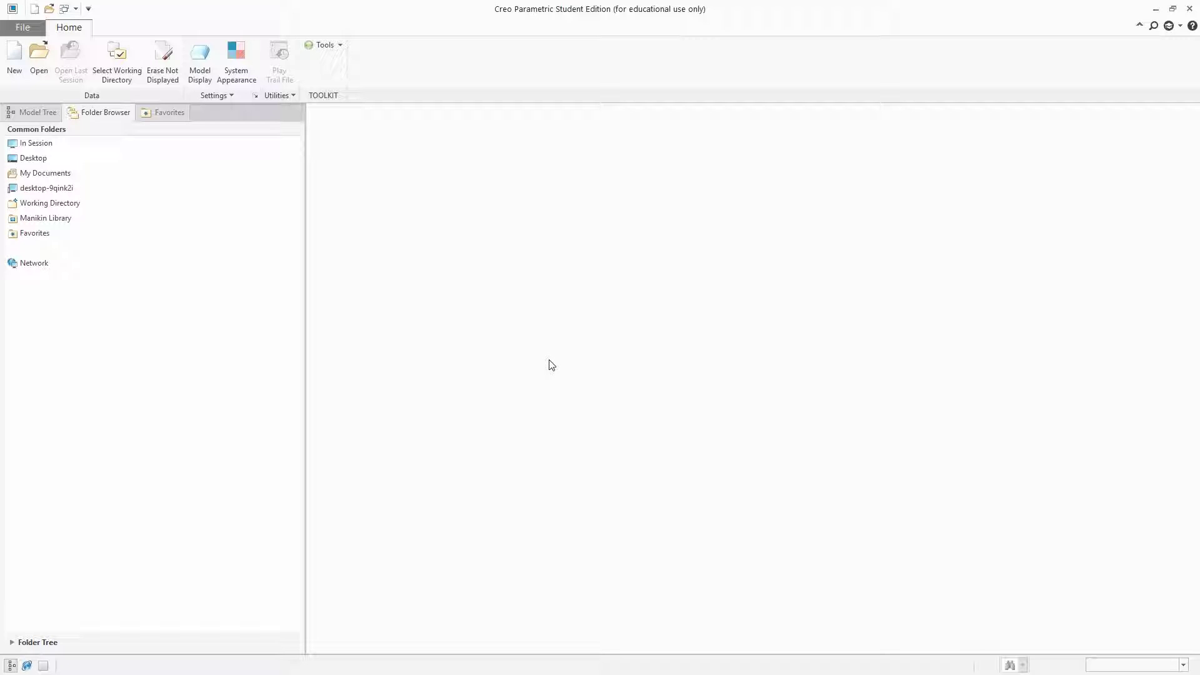
Create a new solid part PRT0001 and a new assembly ASM0001 with default templates
left_click(13, 54)
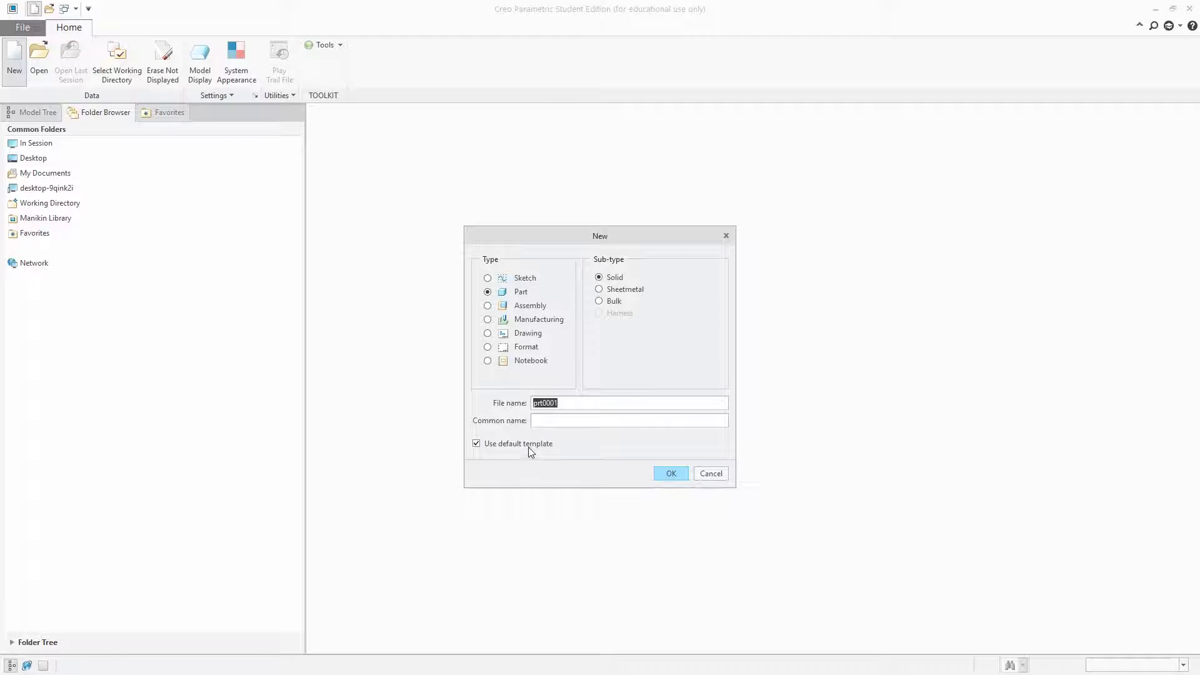
left_click(671, 474)
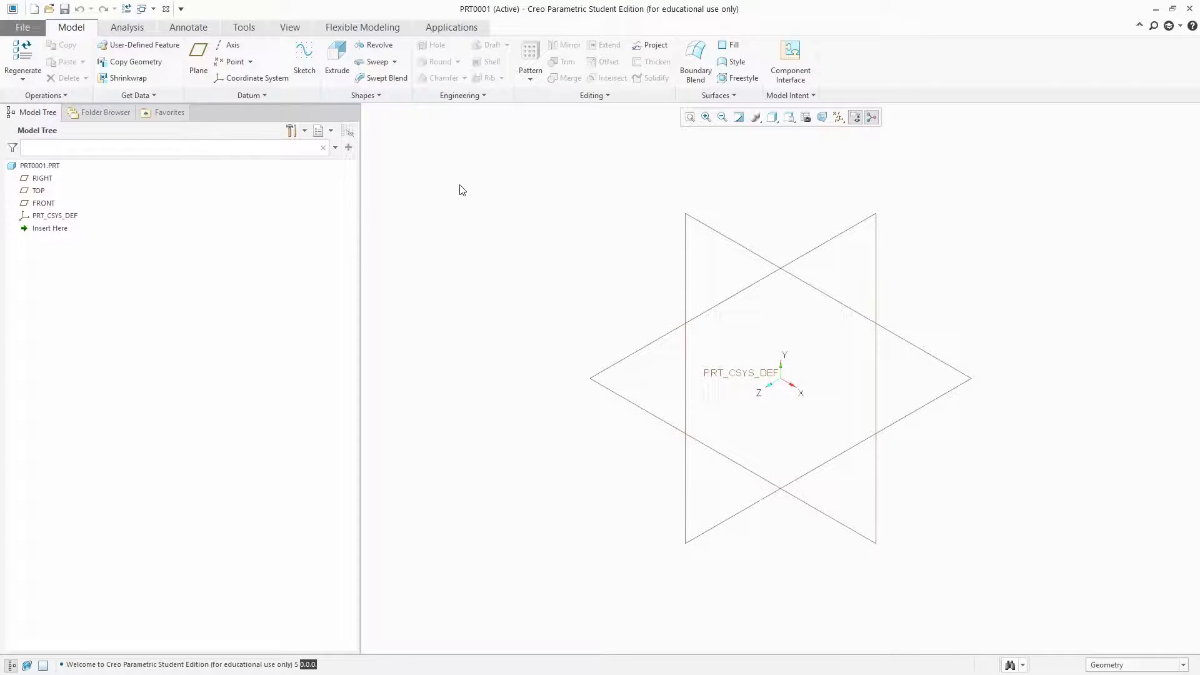
left_click(32, 31)
left_click(32, 49)
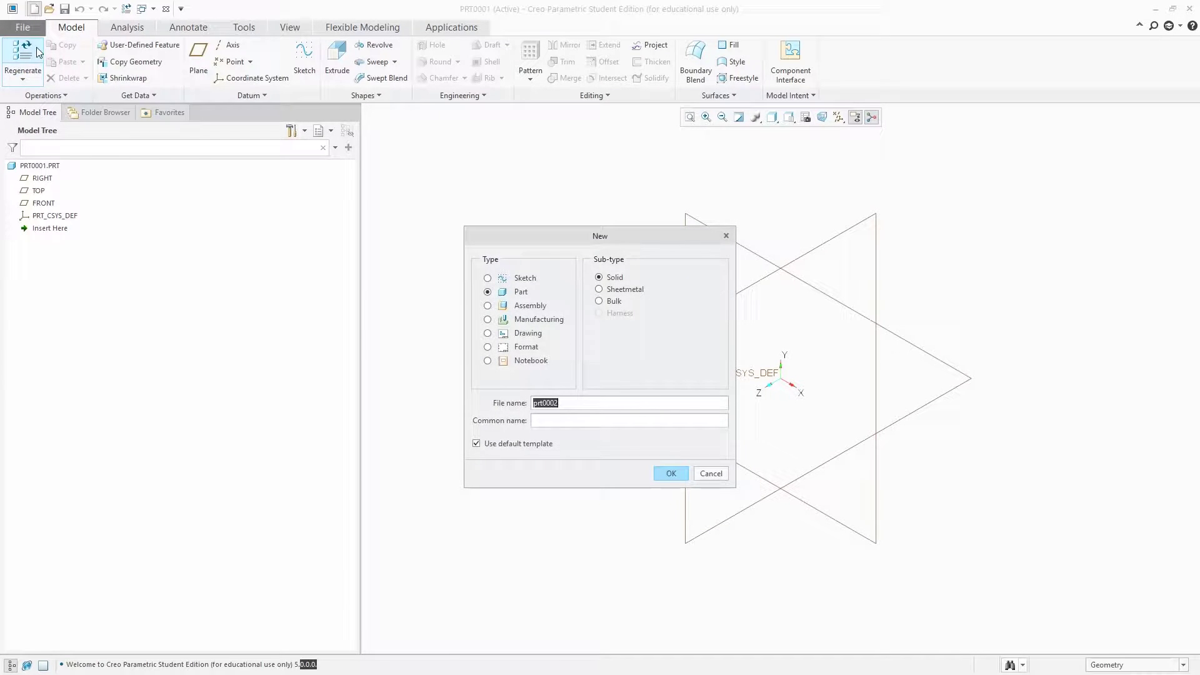
left_click(489, 305)
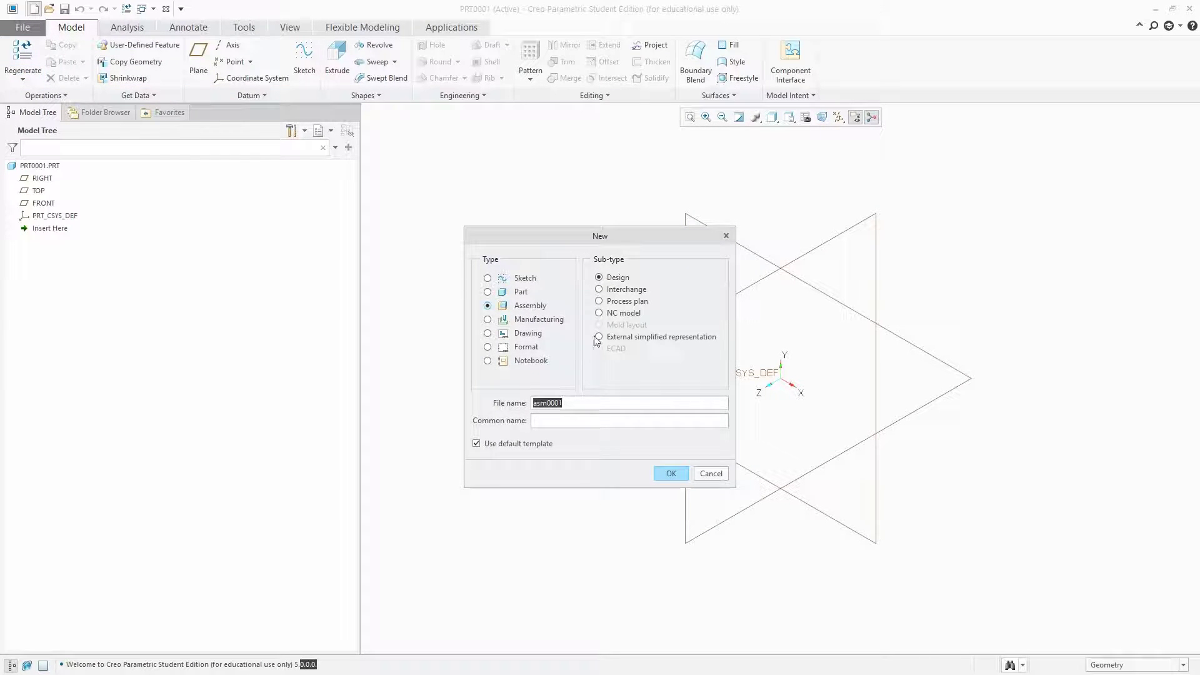
left_click(668, 472)
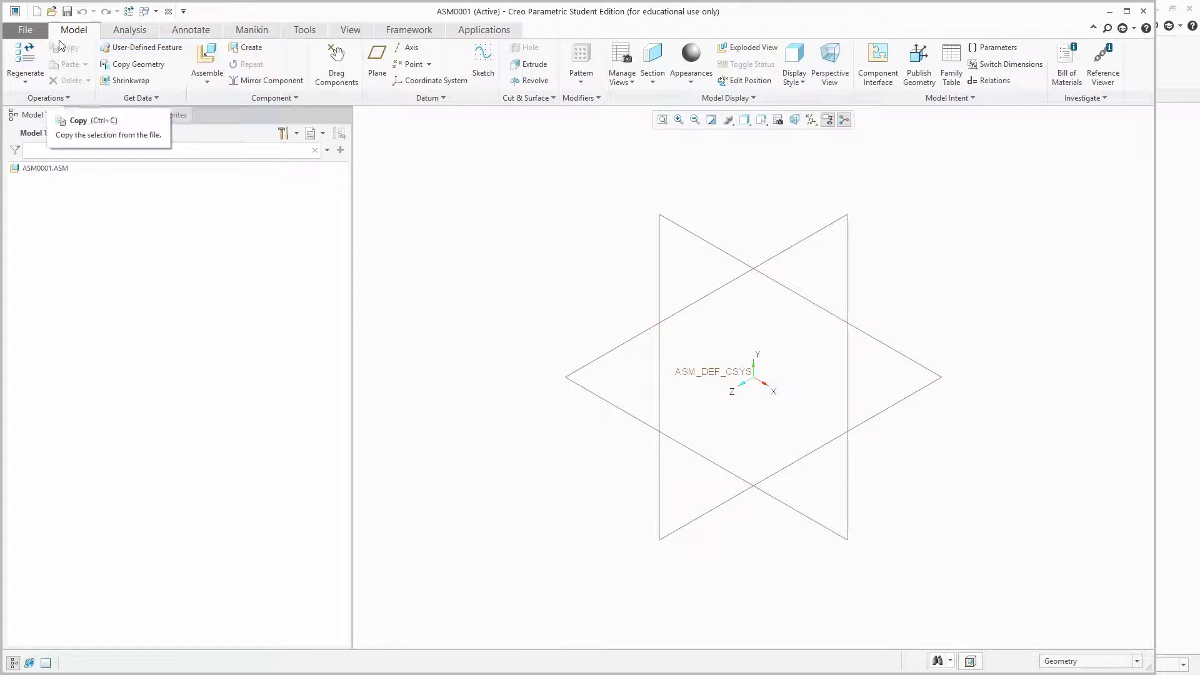
Check ASM0001's Model Properties to confirm millimeter Newton Second units
left_click(24, 32)
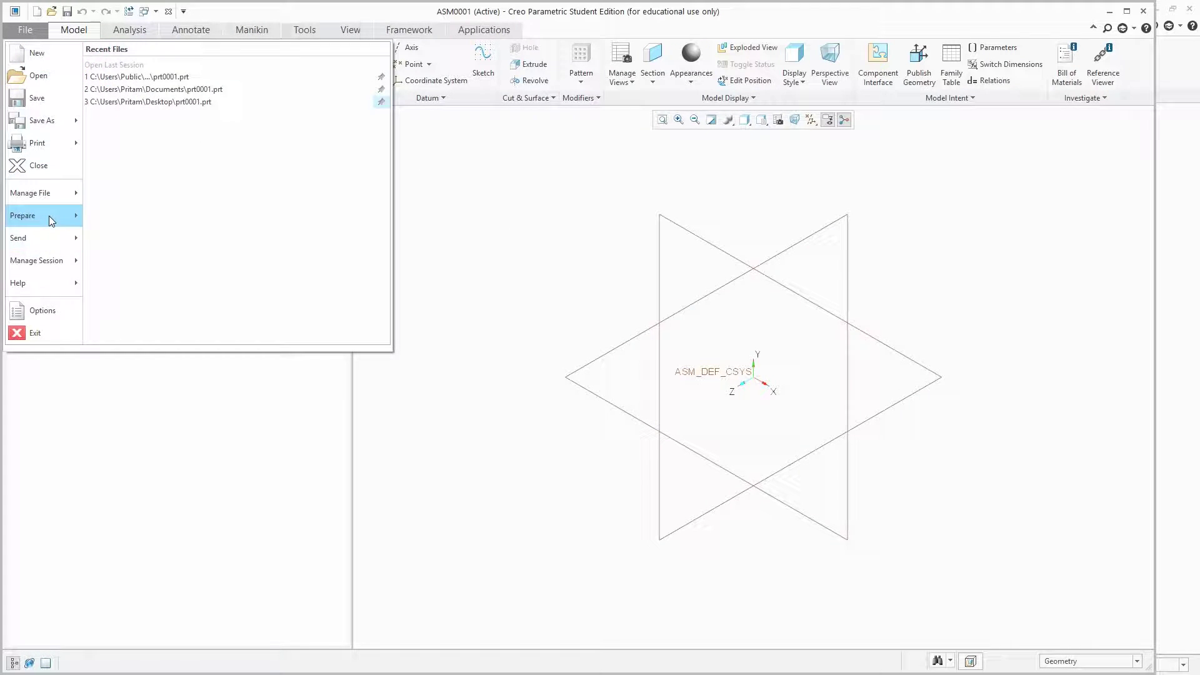
mouse_move(47, 216)
left_click(123, 79)
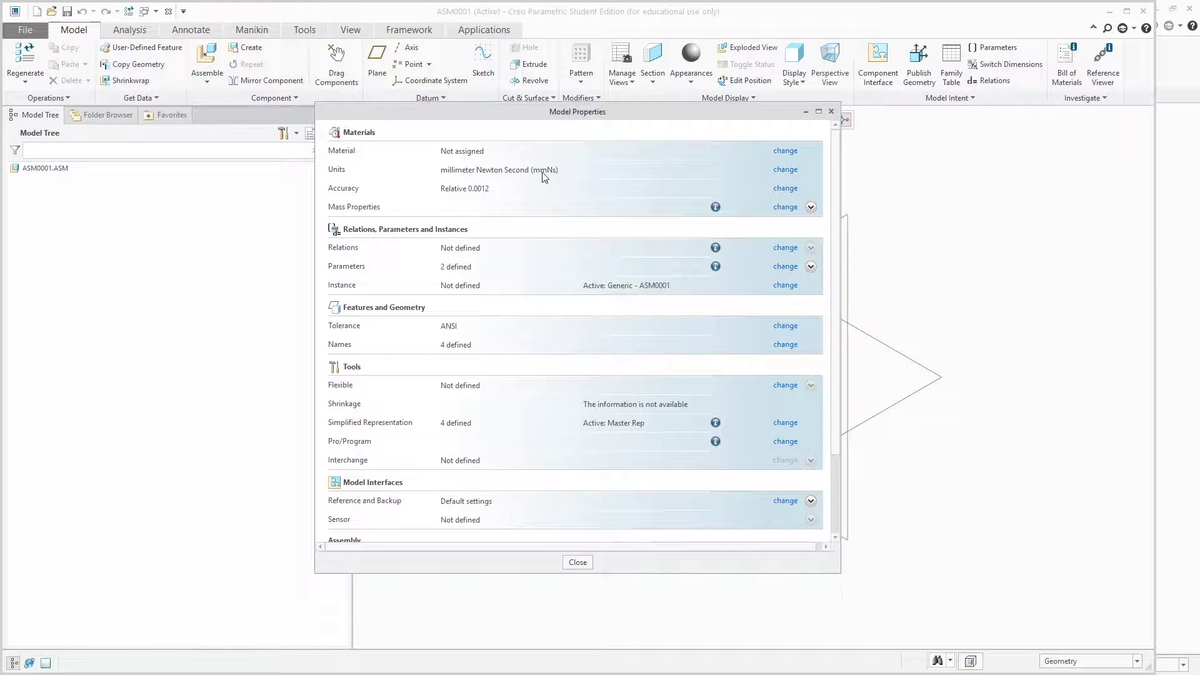
left_click(577, 562)
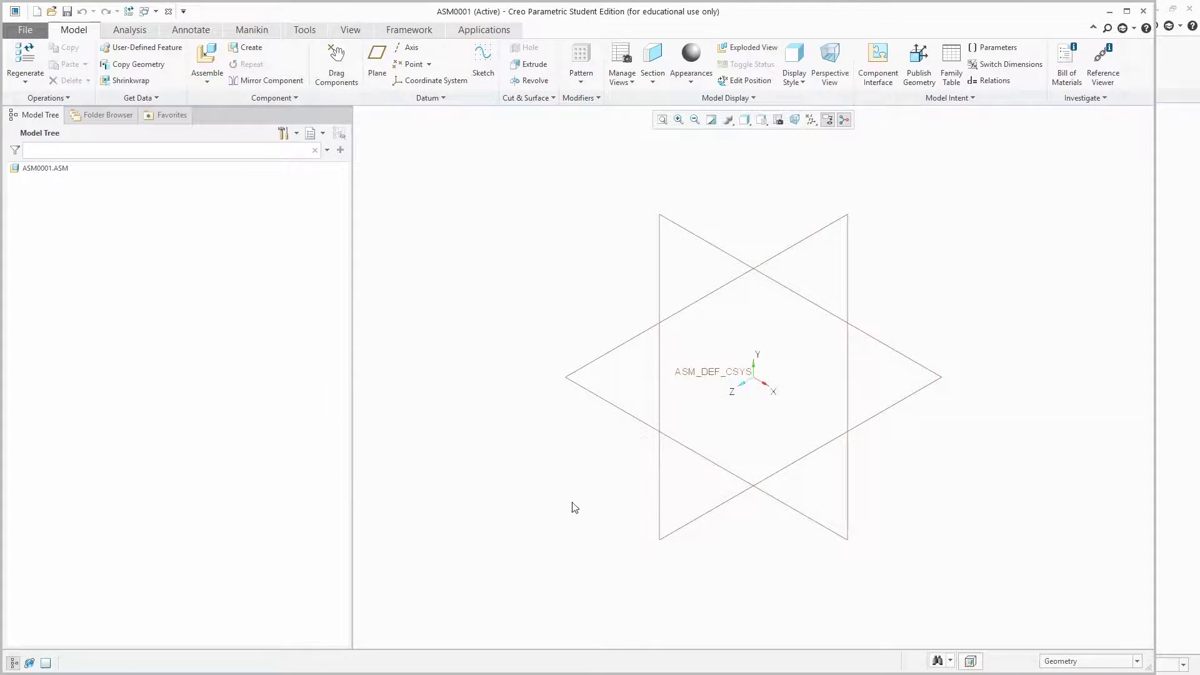
left_click(351, 31)
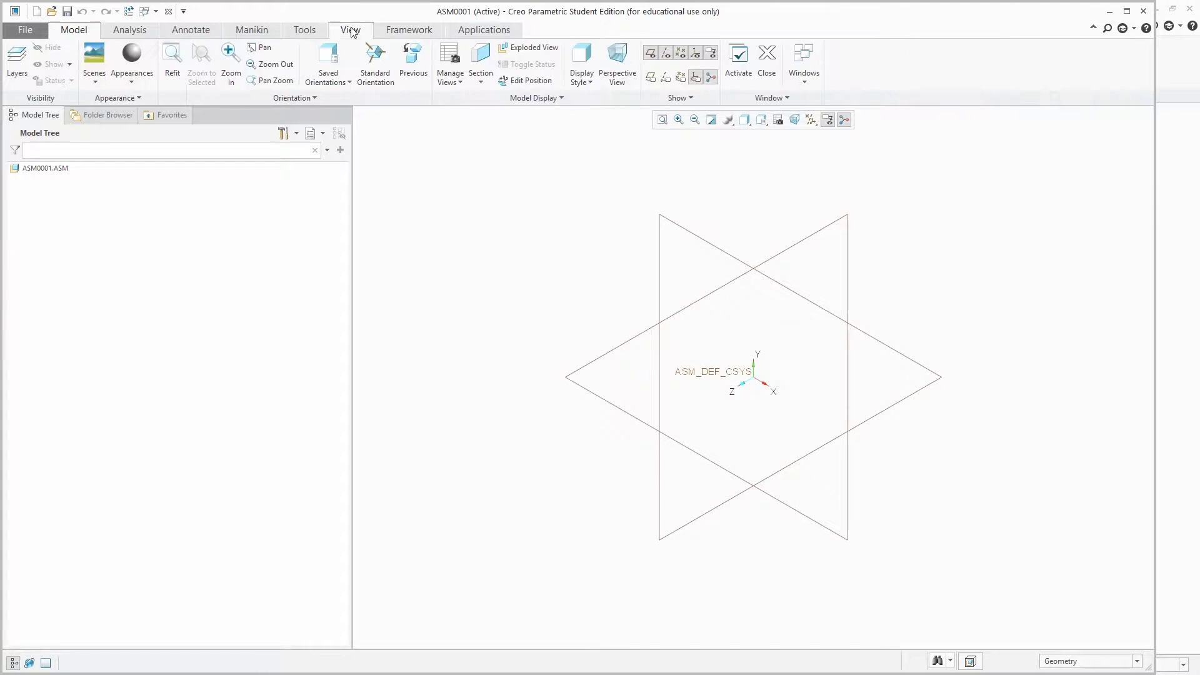
Close ASM0001 and create a new sheetmetal part PRT0002
left_click(766, 62)
left_click(23, 27)
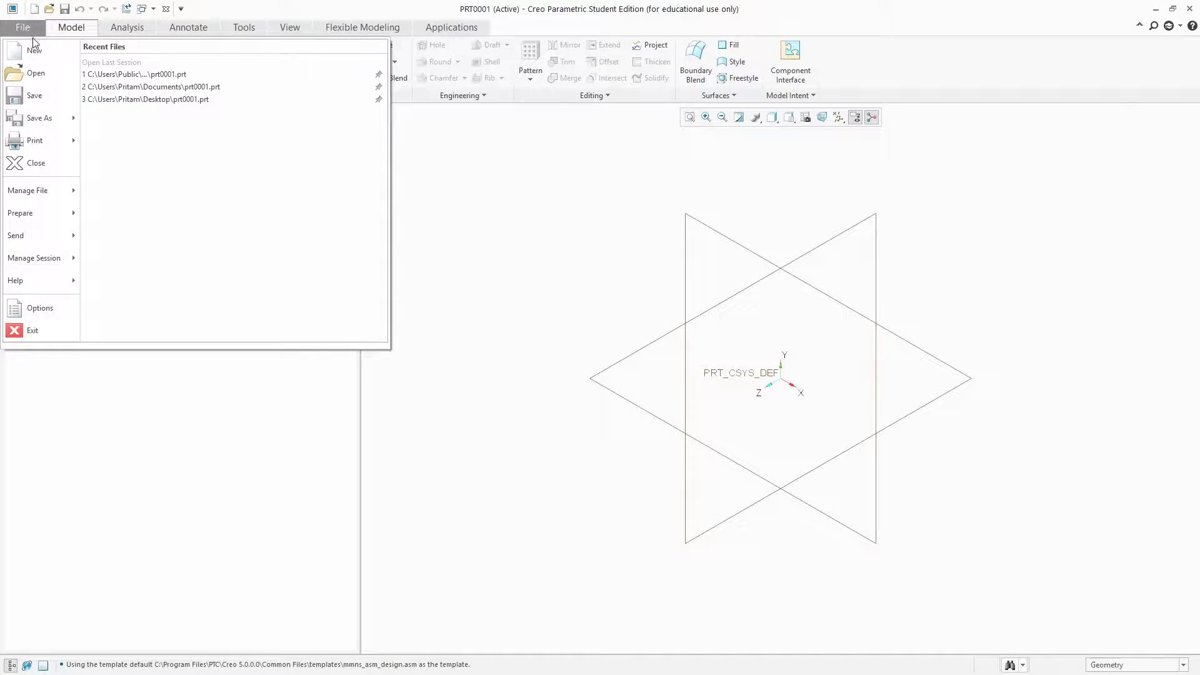
left_click(28, 47)
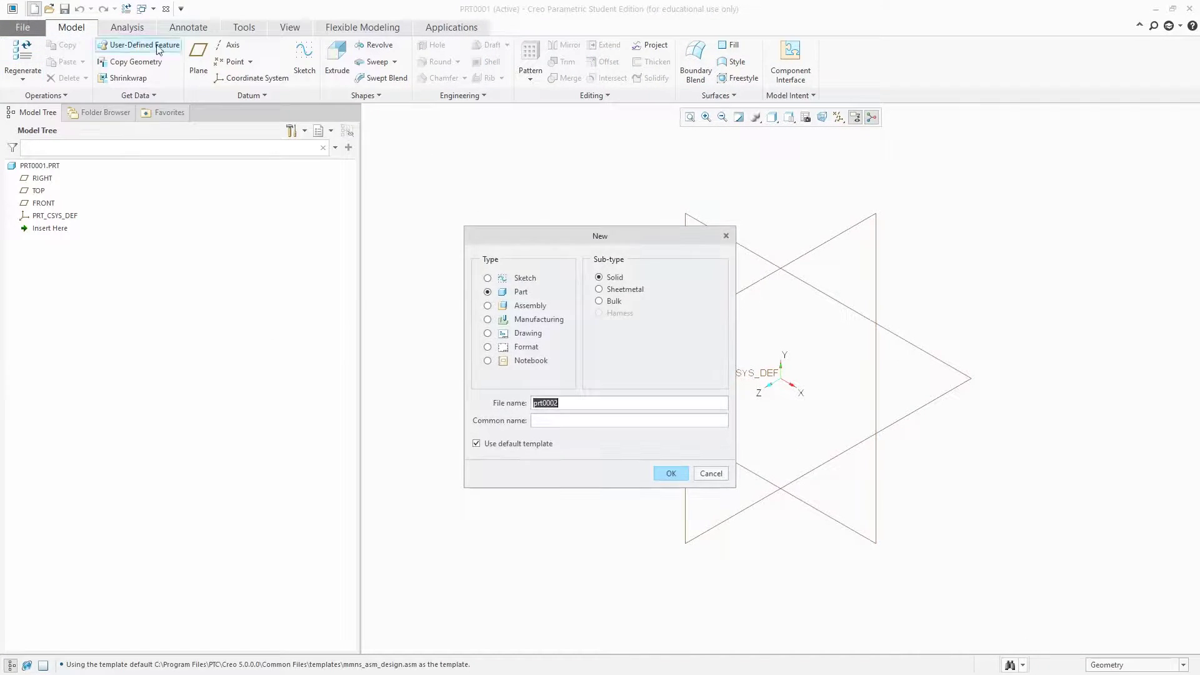
left_click(600, 289)
left_click(671, 473)
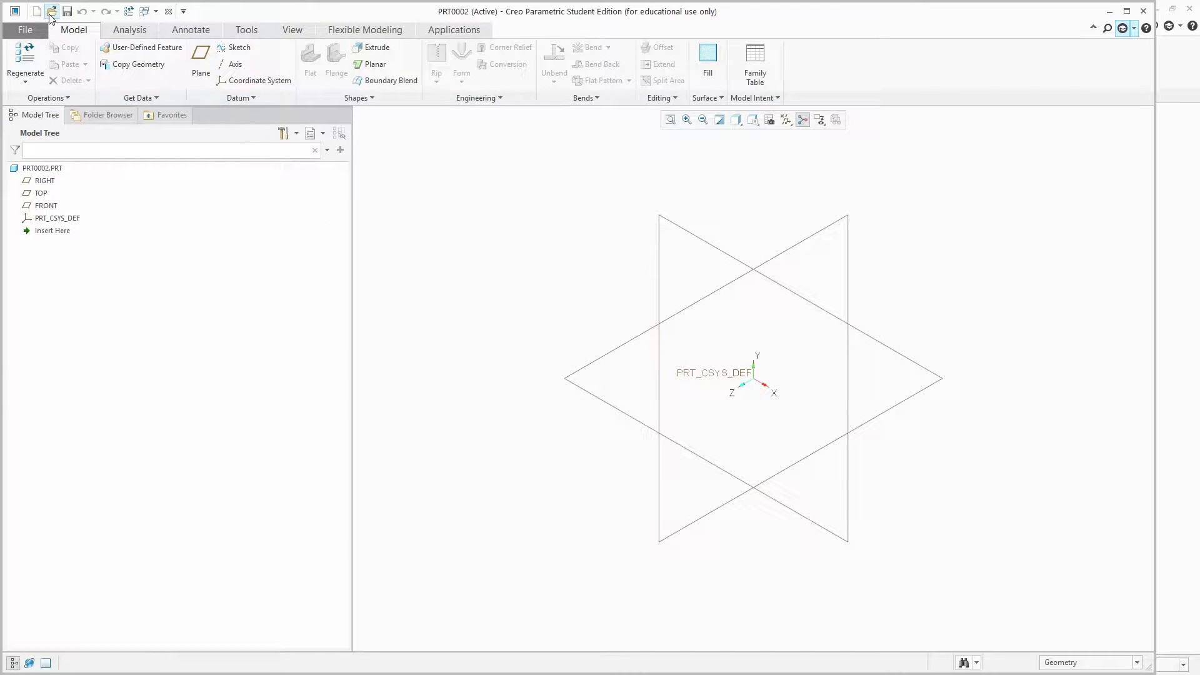
Check PRT0002's Model Properties to confirm millimeter Newton Second units
left_click(25, 29)
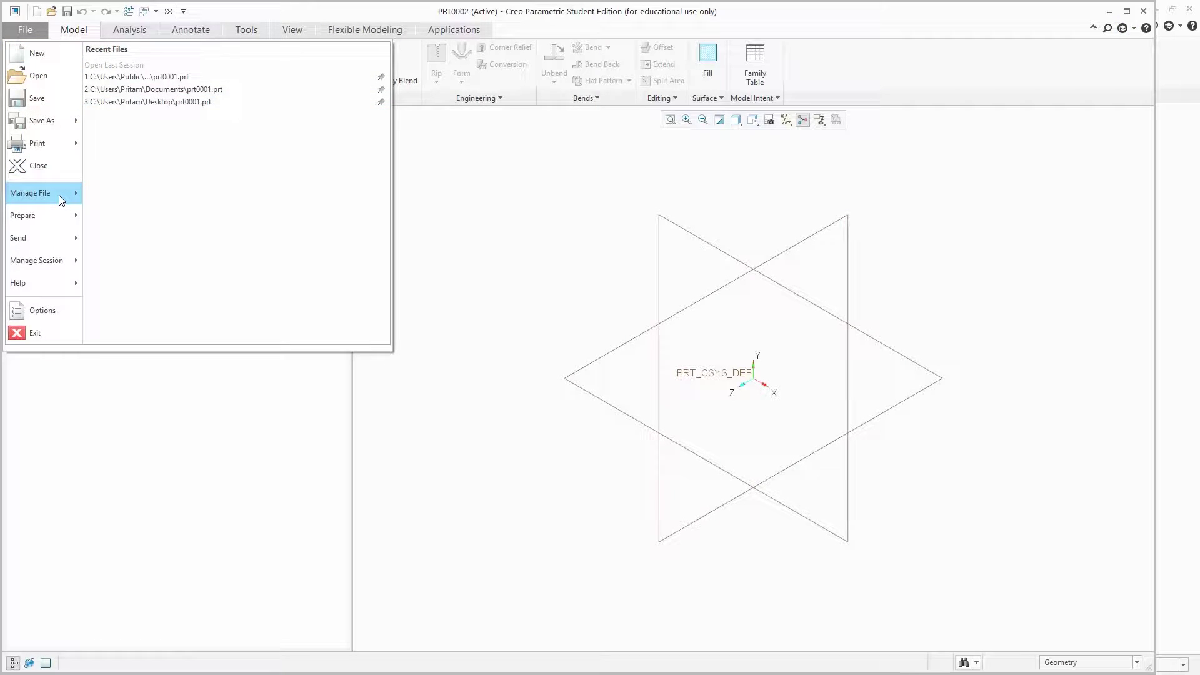
mouse_move(45, 217)
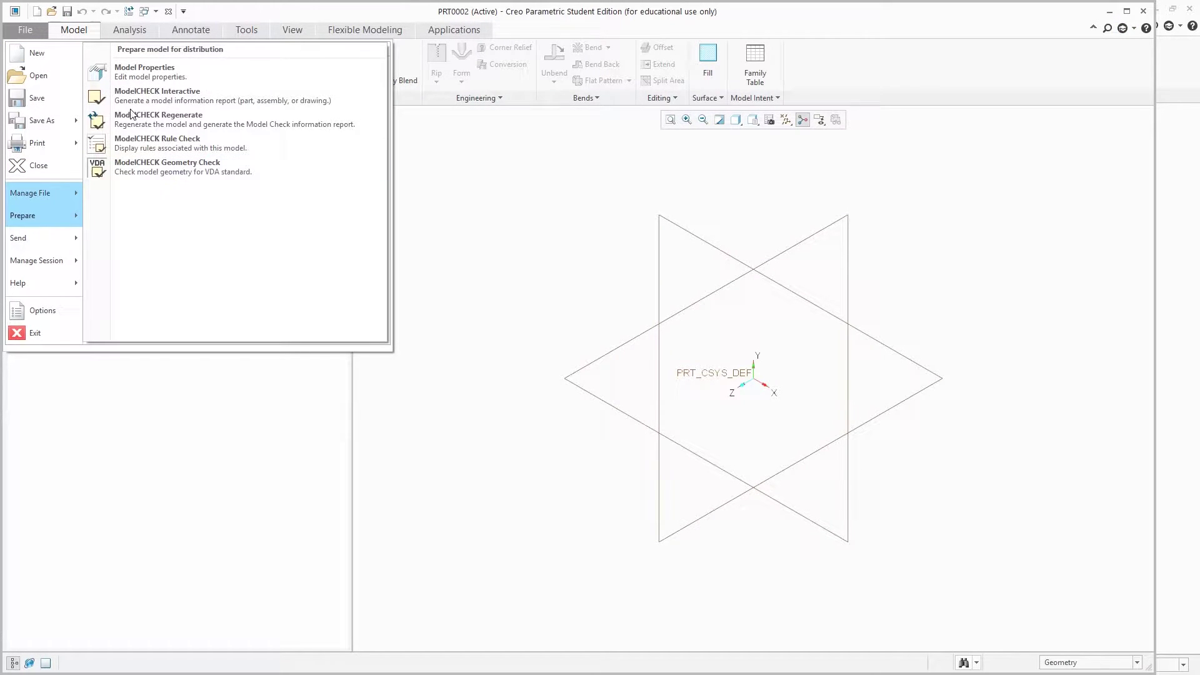
left_click(140, 70)
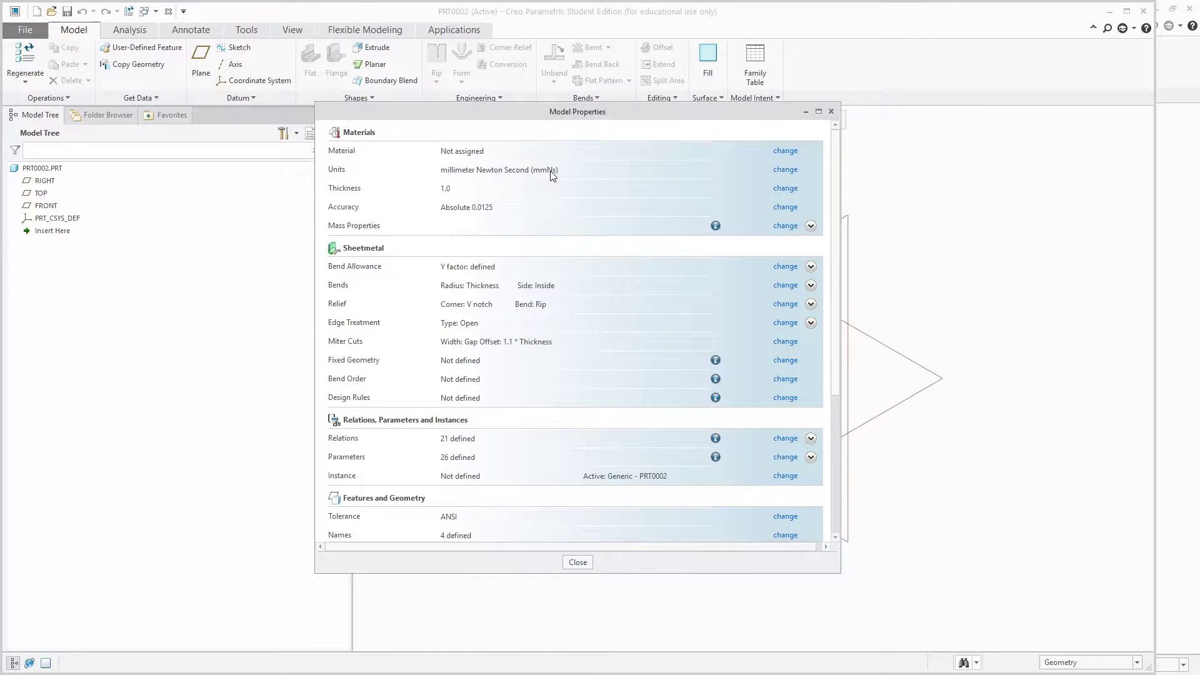
left_click(831, 113)
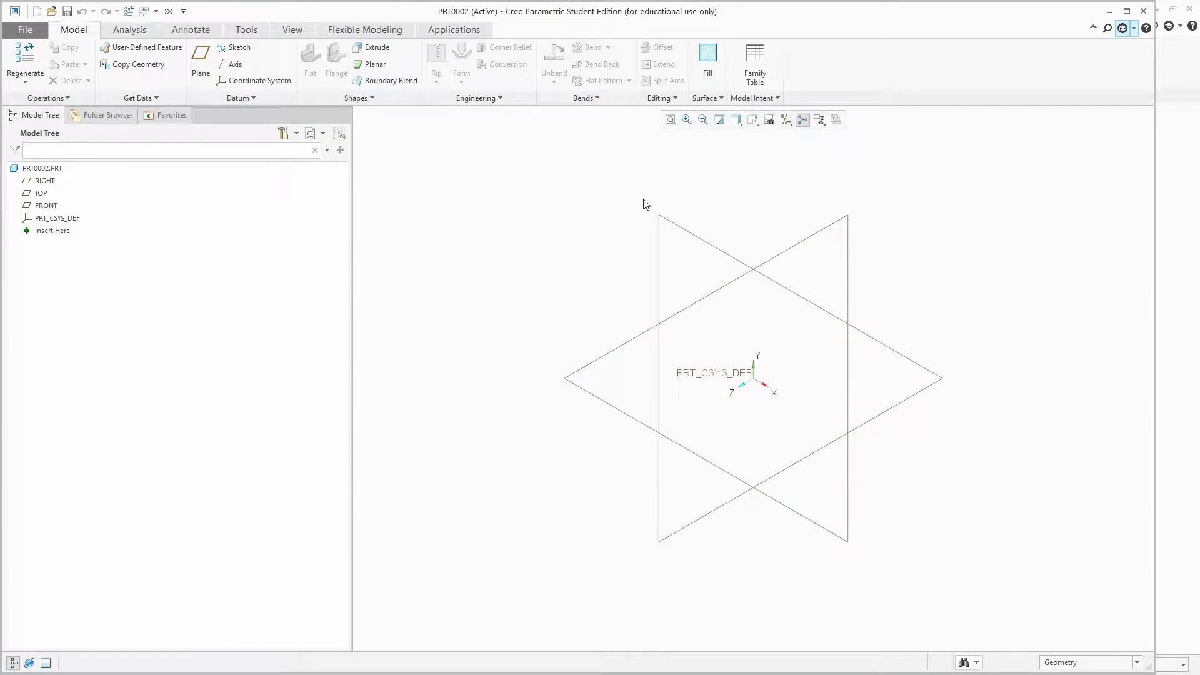
Close the sheetmetal window to return to PRT0001, and narrow the Model Tree panel
left_click(292, 29)
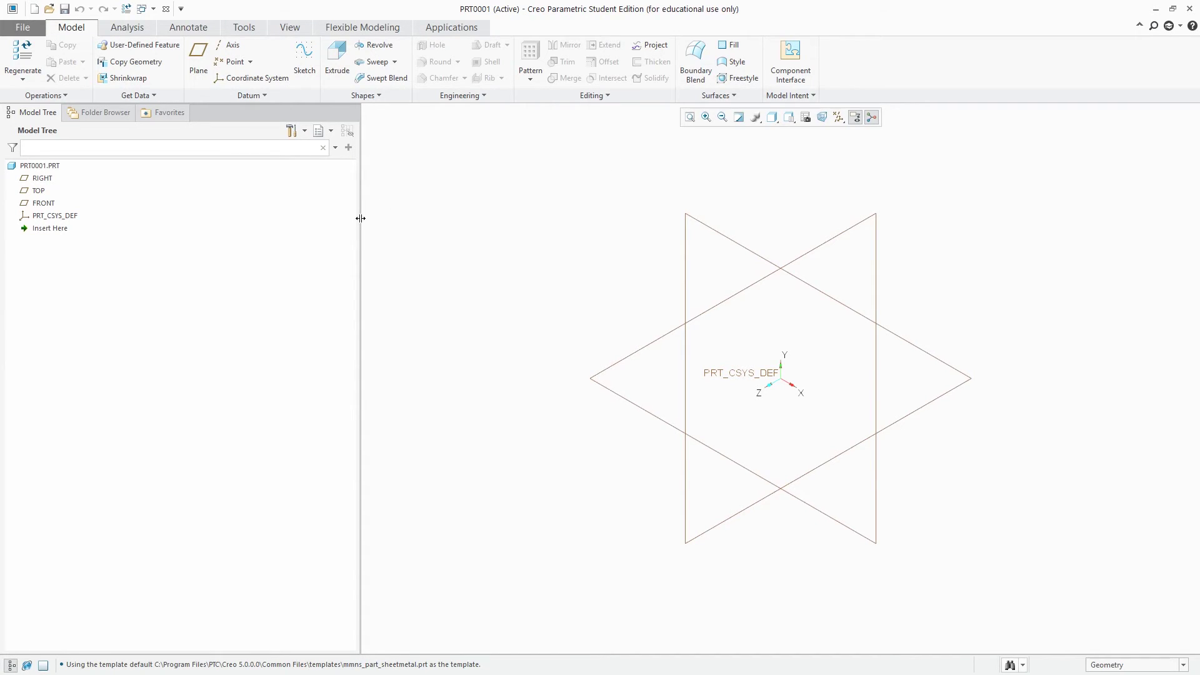
left_click_drag(361, 218, 237, 223)
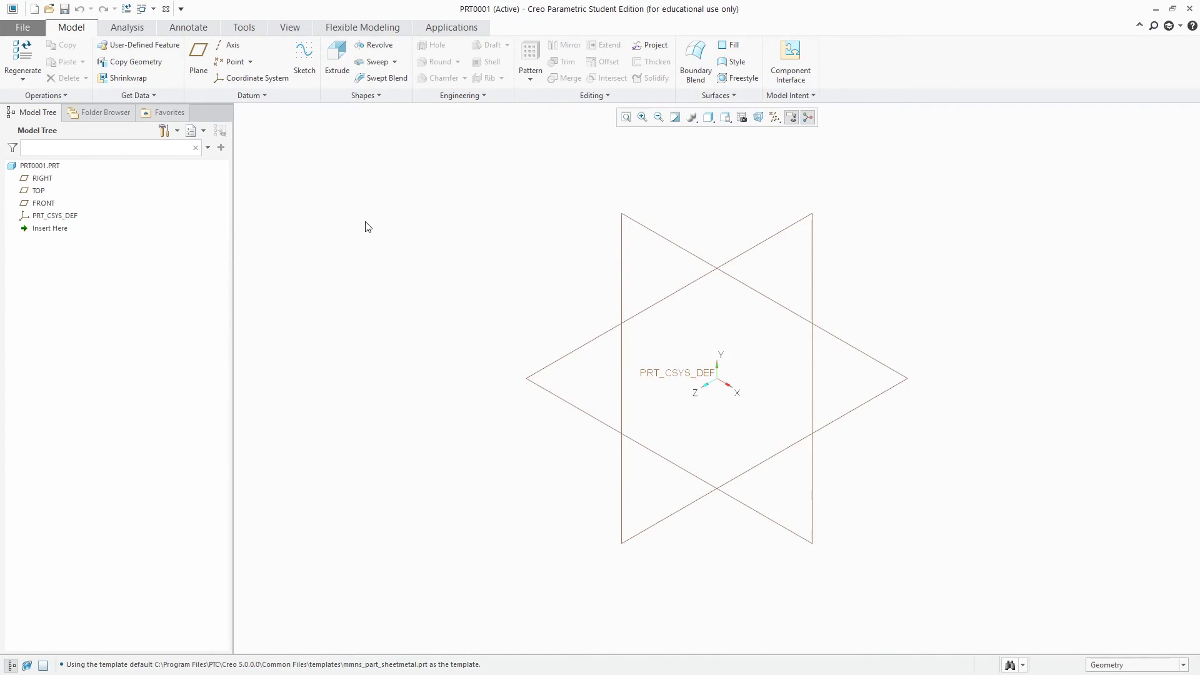